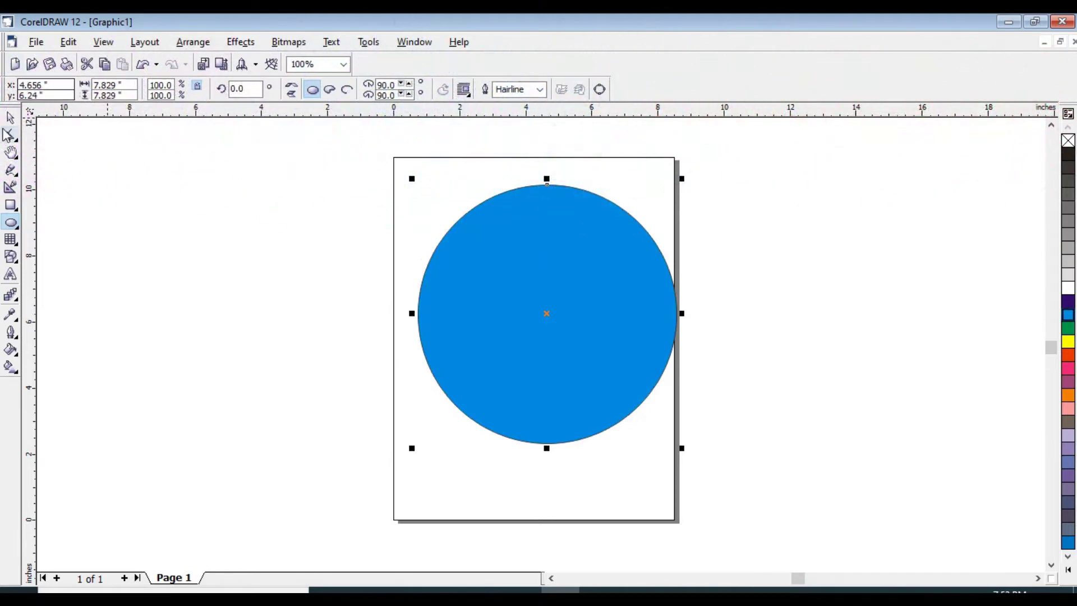
Step: Create a red duplicate of the blue circle, scaled down to about 6.1 inches across
mouse_move(497, 288)
left_mouse_down()
mouse_move(474, 276)
mouse_move(496, 274)
left_mouse_up()
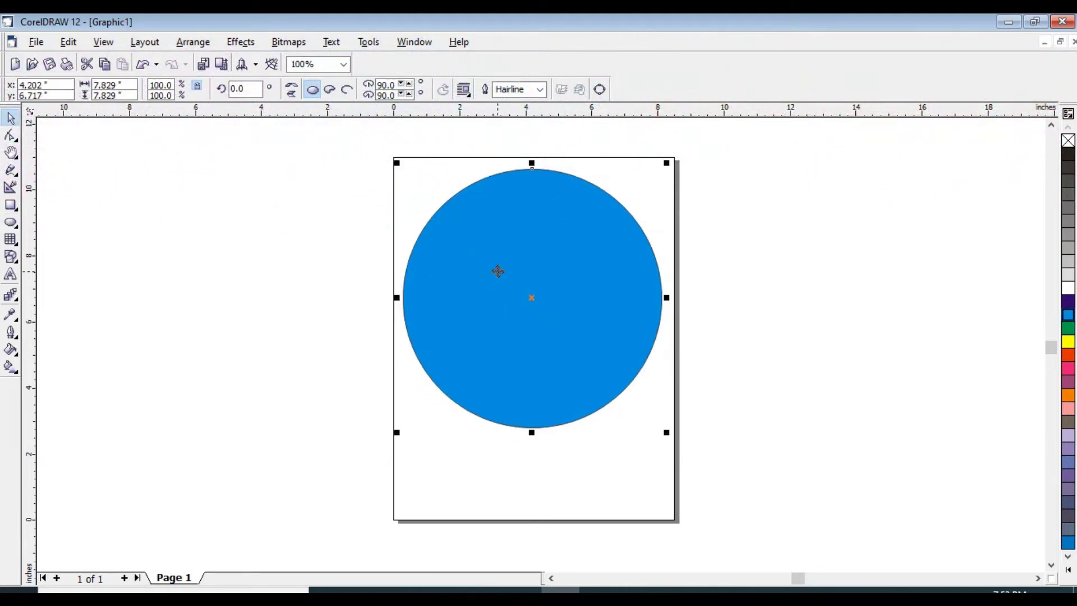
left_click_drag(492, 253, 576, 271)
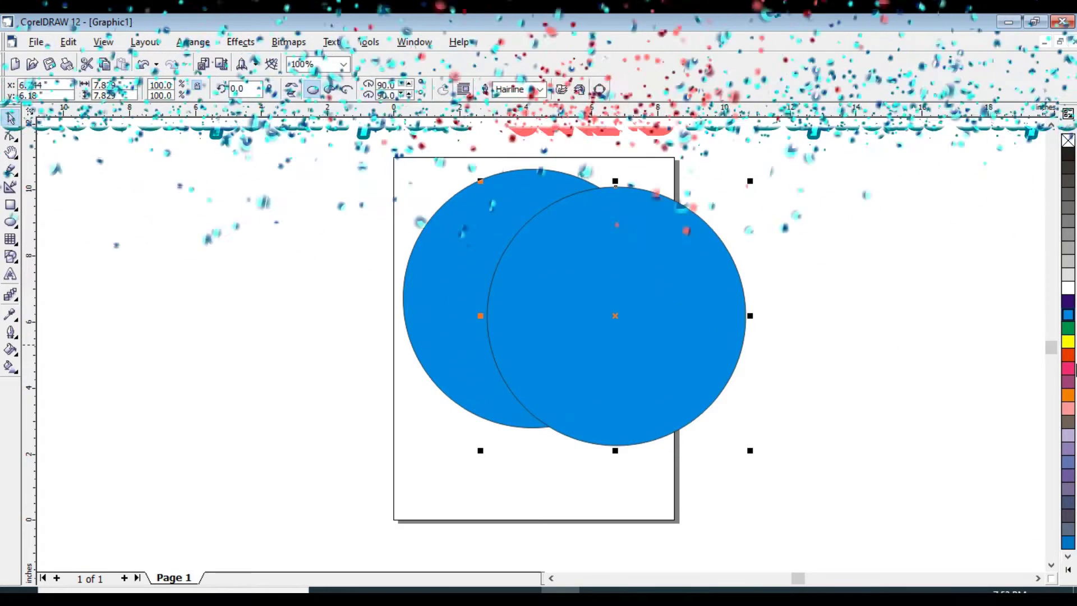
left_click(1068, 354)
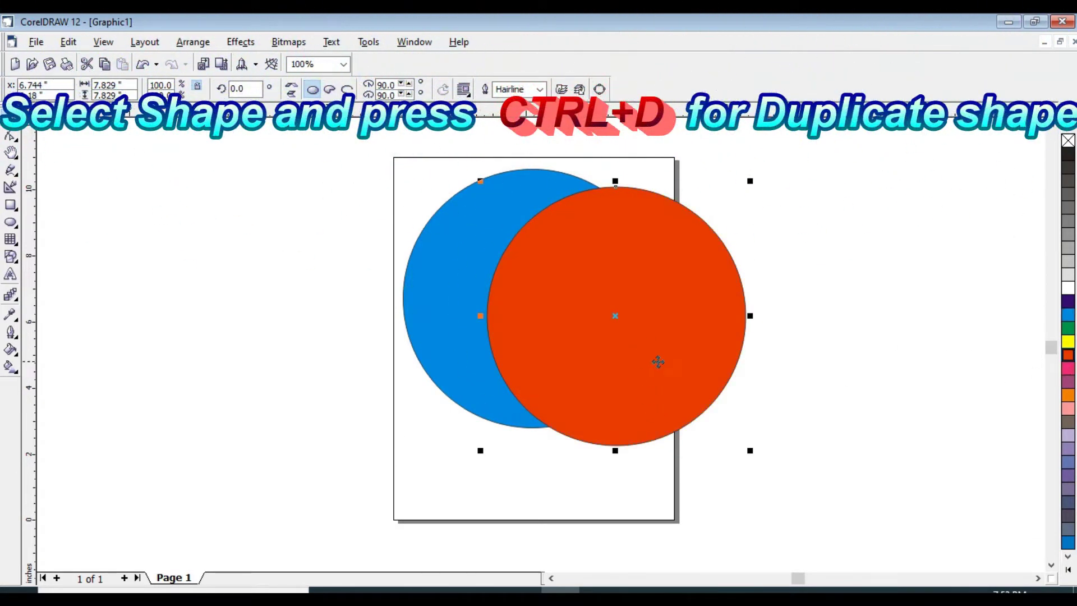
left_click_drag(748, 451, 683, 365)
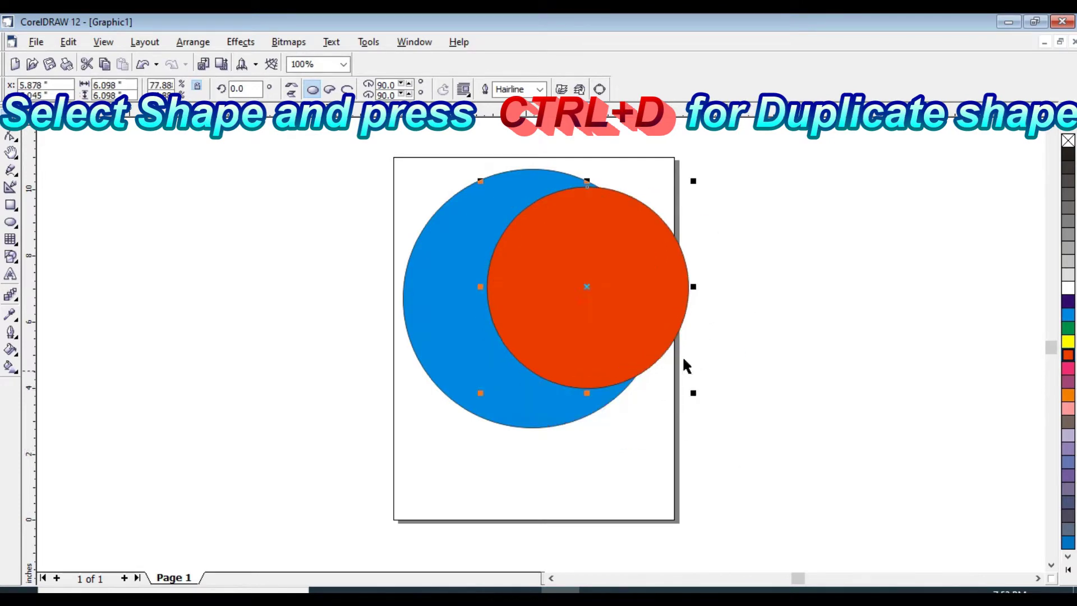
Step: Centre the red circle on the blue circle, and shrink the red one a little further
left_click(428, 292, "shift")
key("e")
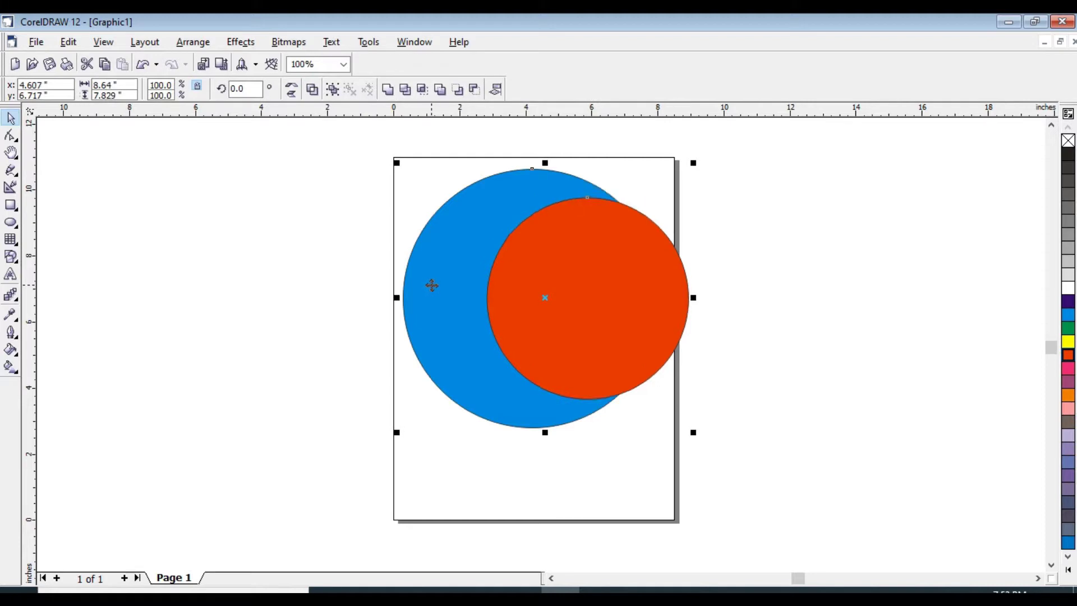
key("c")
left_click(764, 352)
left_click(482, 326)
left_click_drag(638, 402, 623, 394)
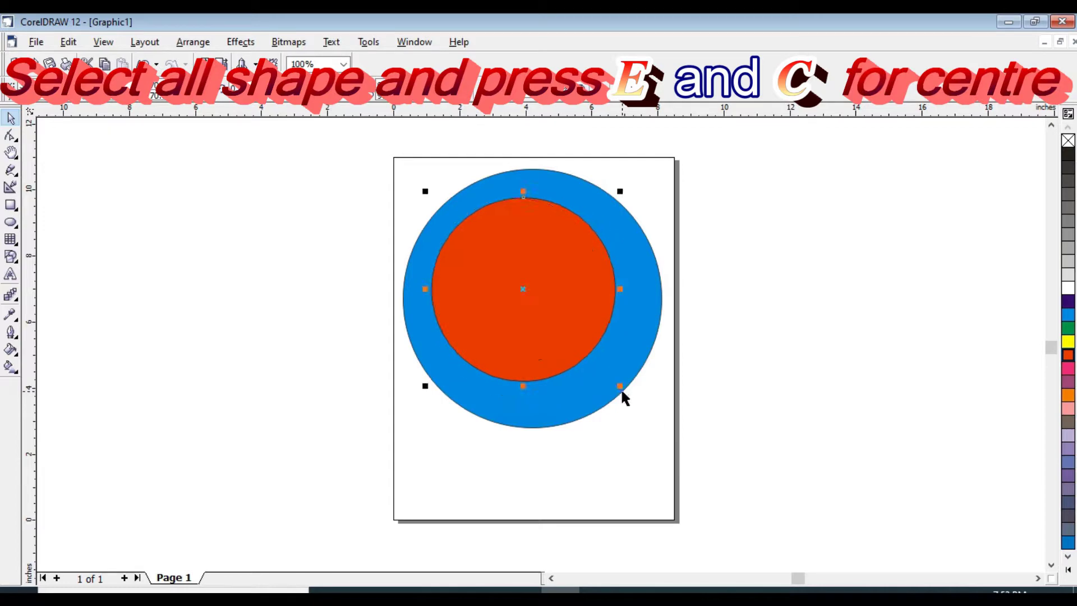
Step: Re-centre the two circles and subtract the red one from the blue one to form a ring
left_click(617, 339, "shift")
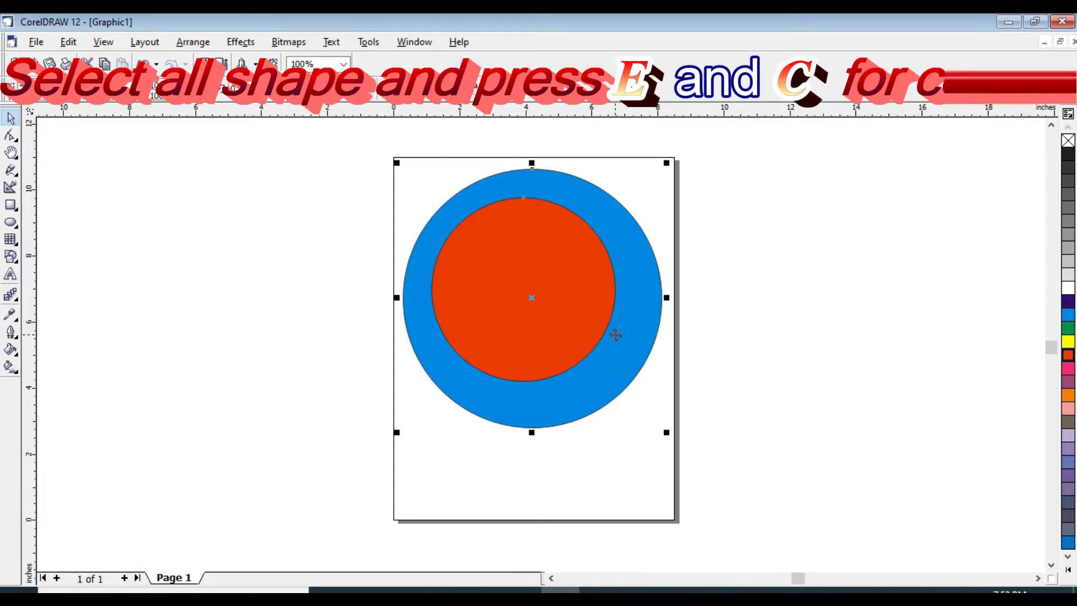
key("e")
key("c")
key("e")
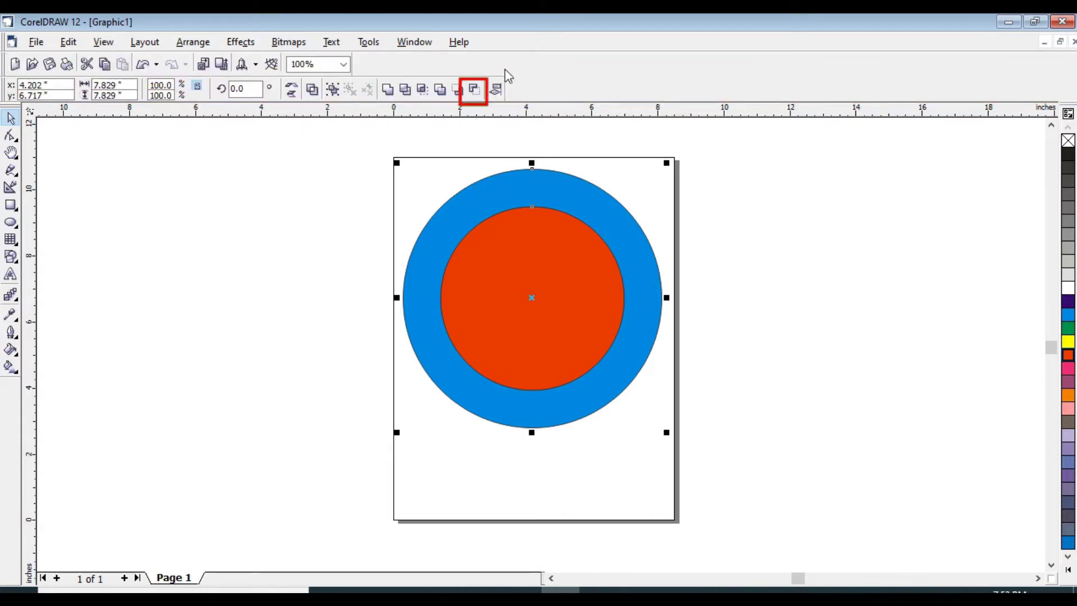
left_click(475, 89)
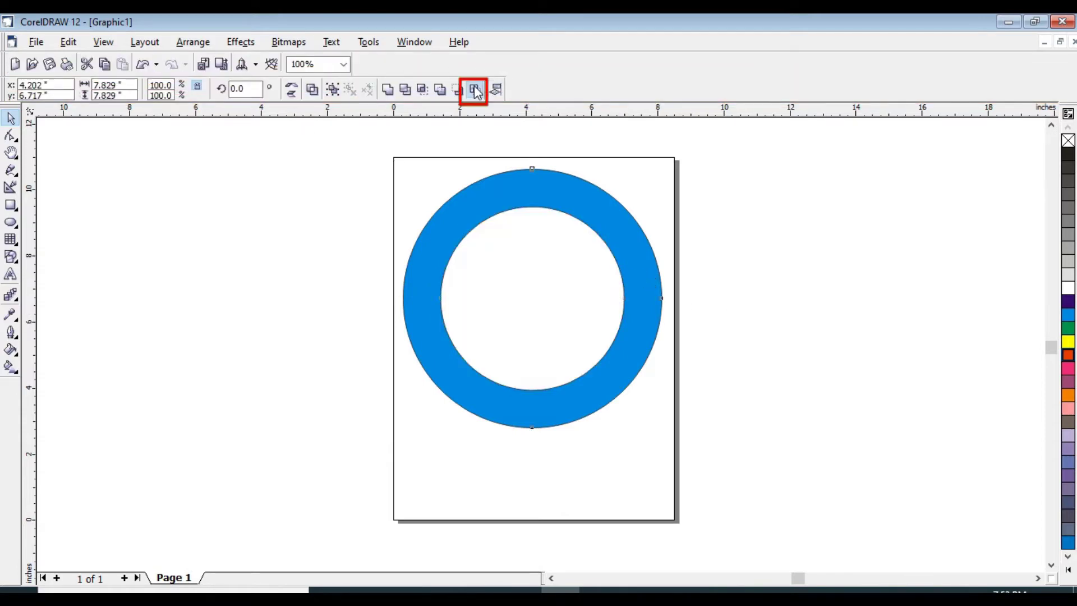
left_click(712, 262)
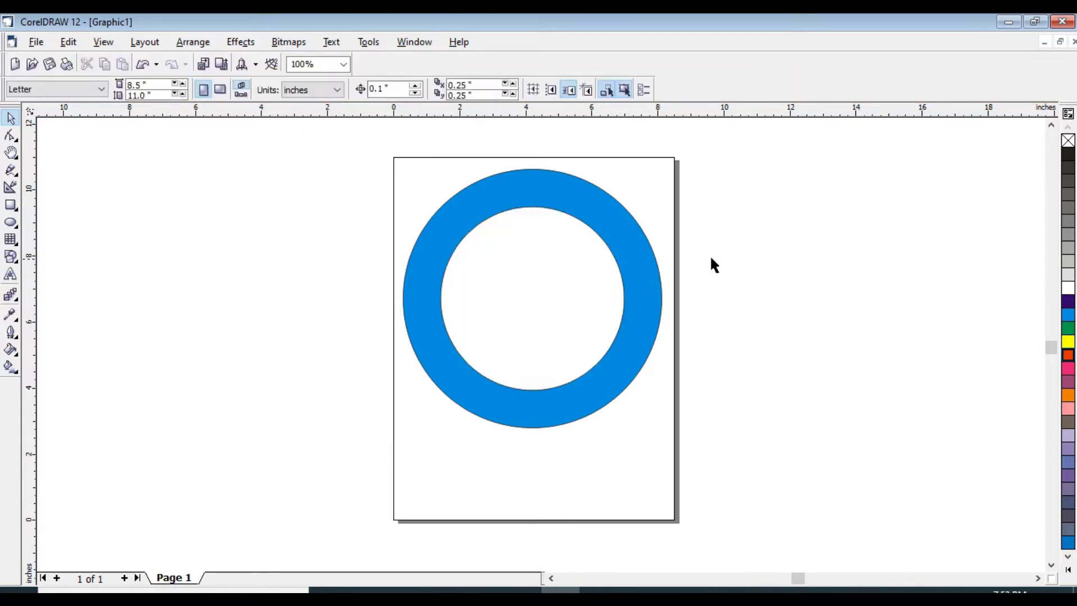
Step: Draw a red rectangle about 3.9 by 1.24 inches across the ring's right side and put a duplicate beside the page
left_click(11, 205)
left_click_drag(516, 268, 646, 309)
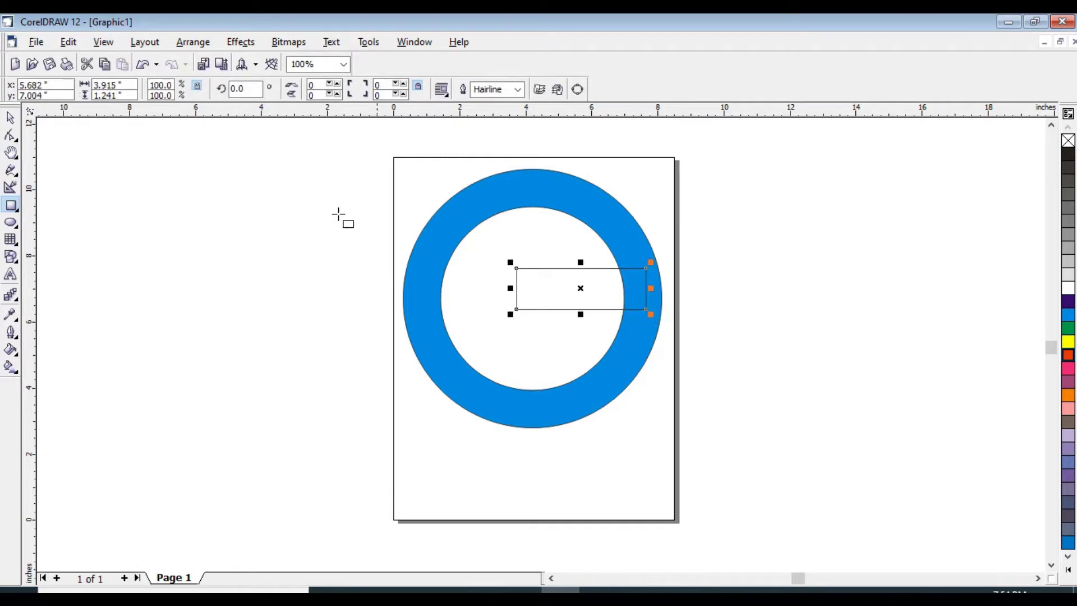
left_click(11, 118)
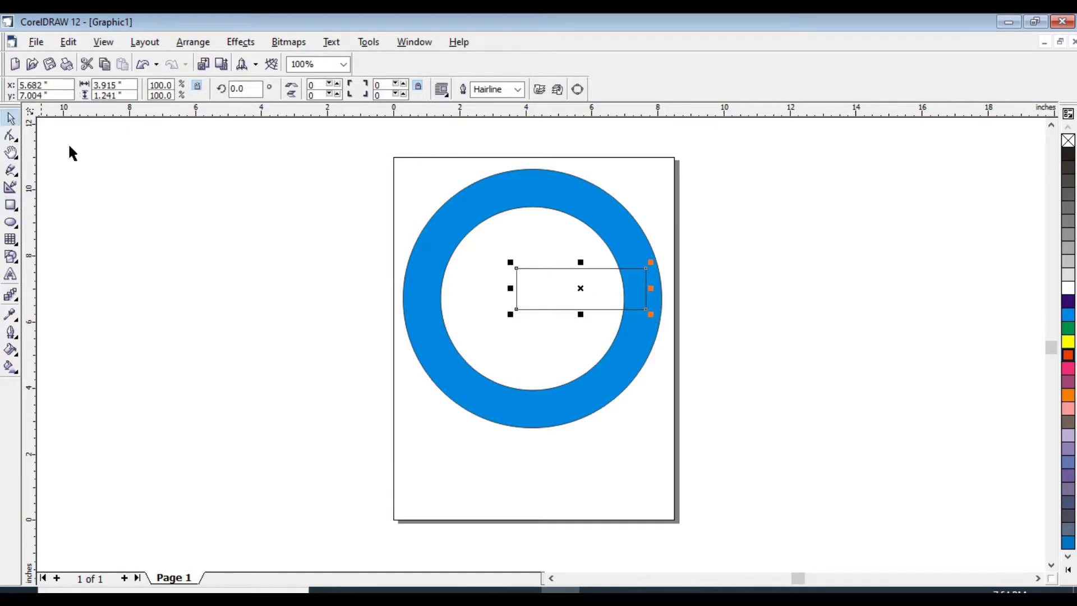
left_click(1069, 354)
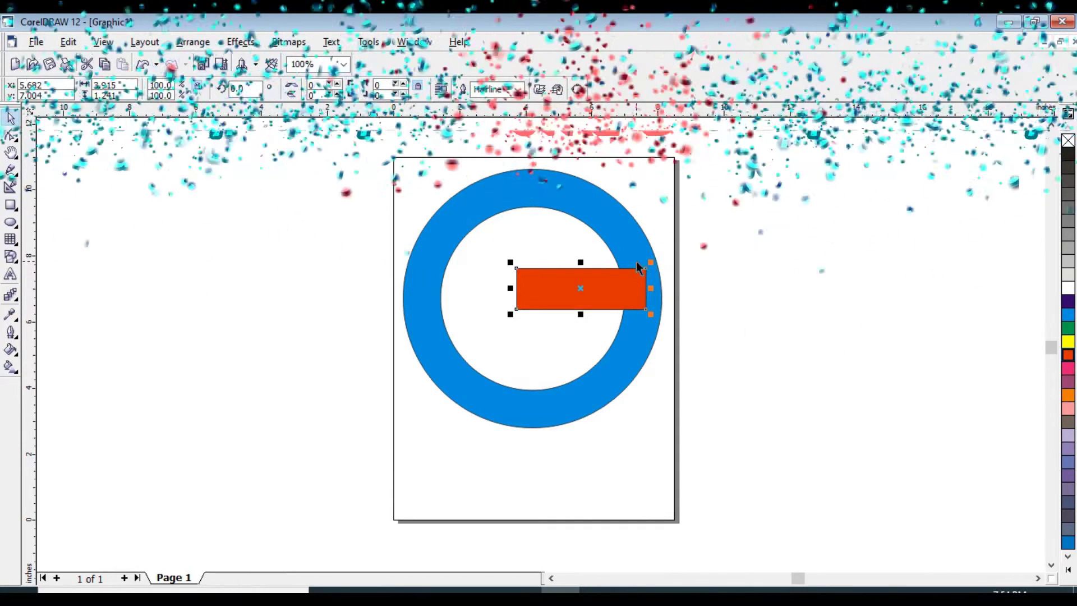
key("ctrl+d")
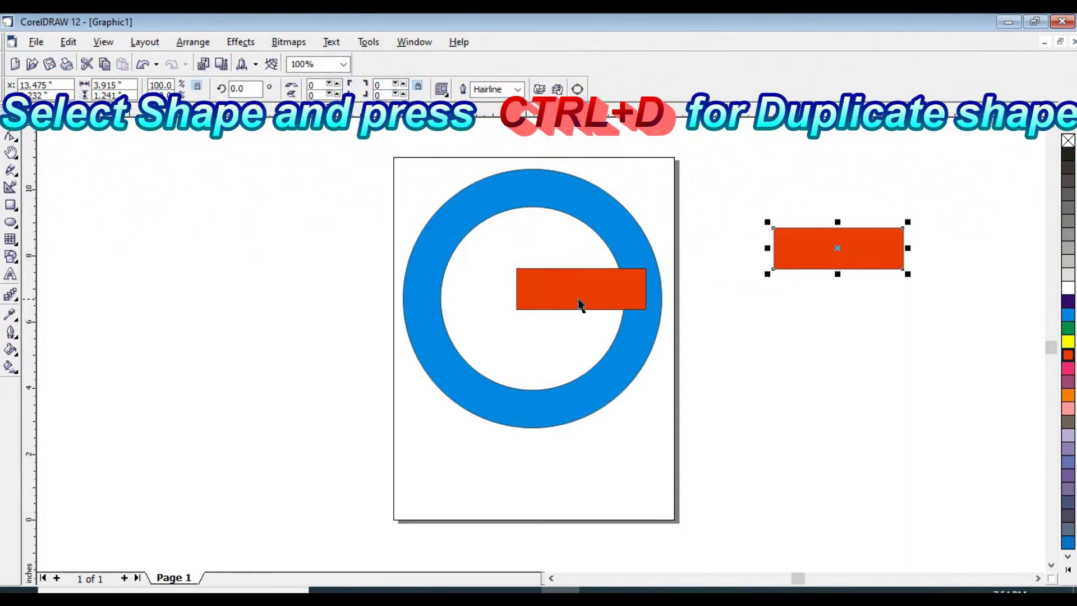
Step: Lower the red rectangle on the ring slightly and weld it to the ring as the G's crossbar
left_click_drag(598, 287, 598, 306)
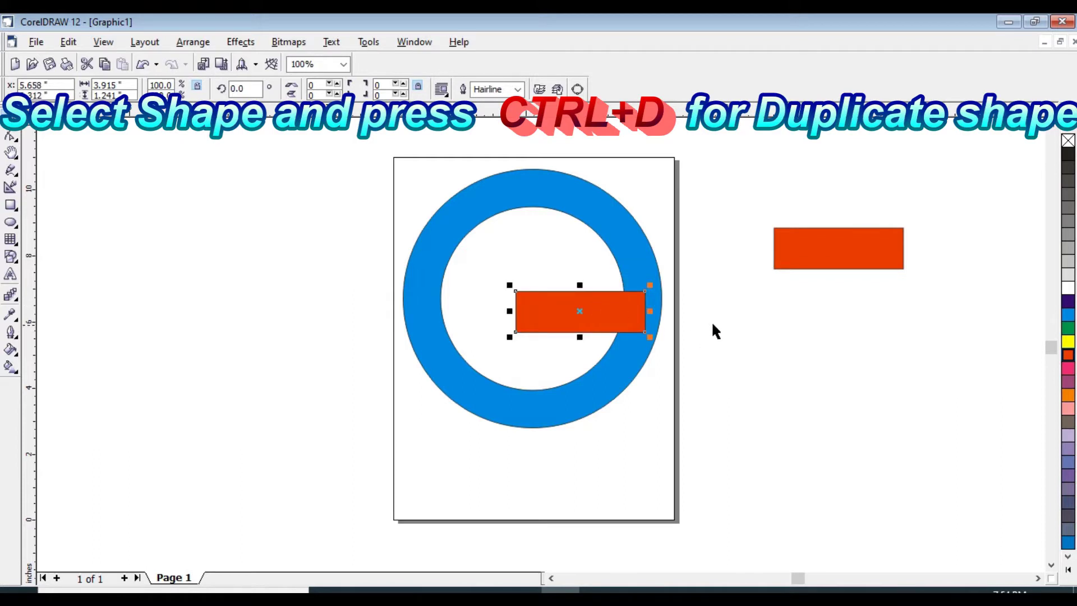
key("ctrl+a")
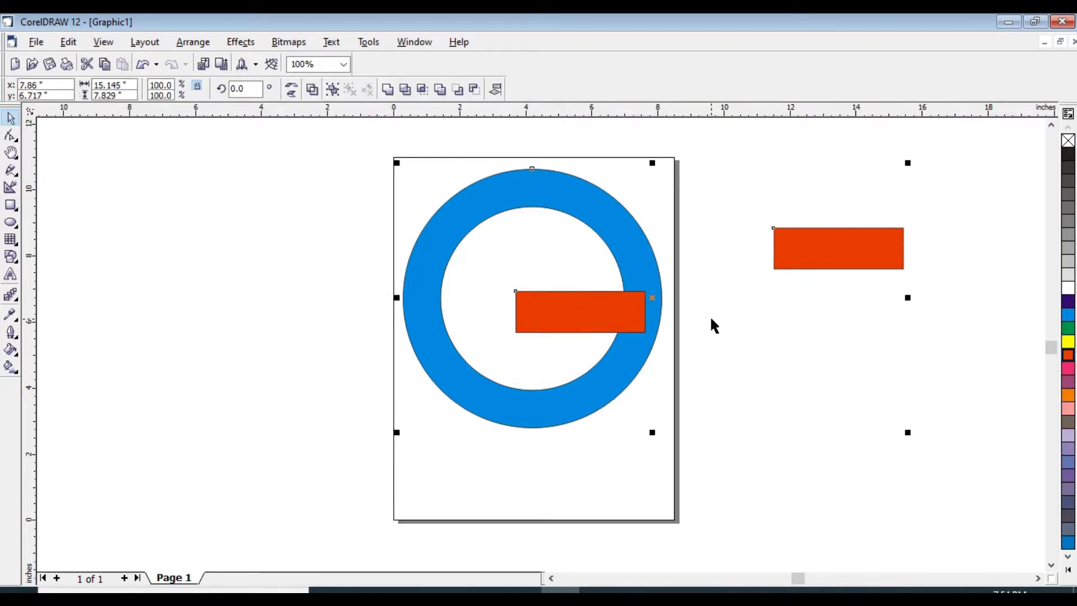
left_click(829, 261, "shift")
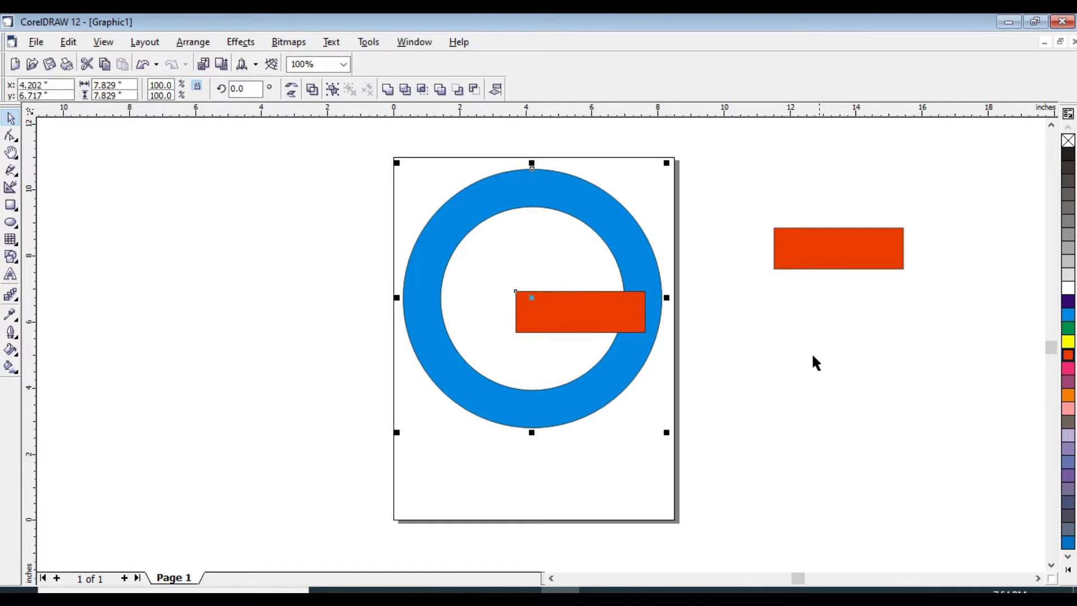
left_click(387, 88)
left_click(742, 258)
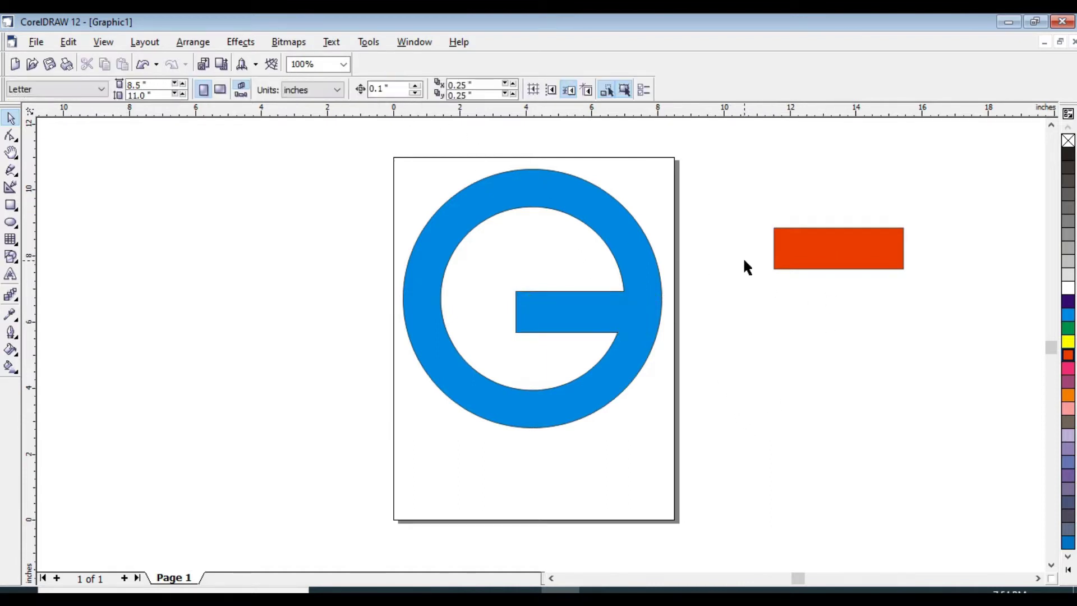
Step: Place the spare red rectangle over the ring's right side, with its lower edge flush against the crossbar's upper edge
left_click_drag(839, 249, 624, 269)
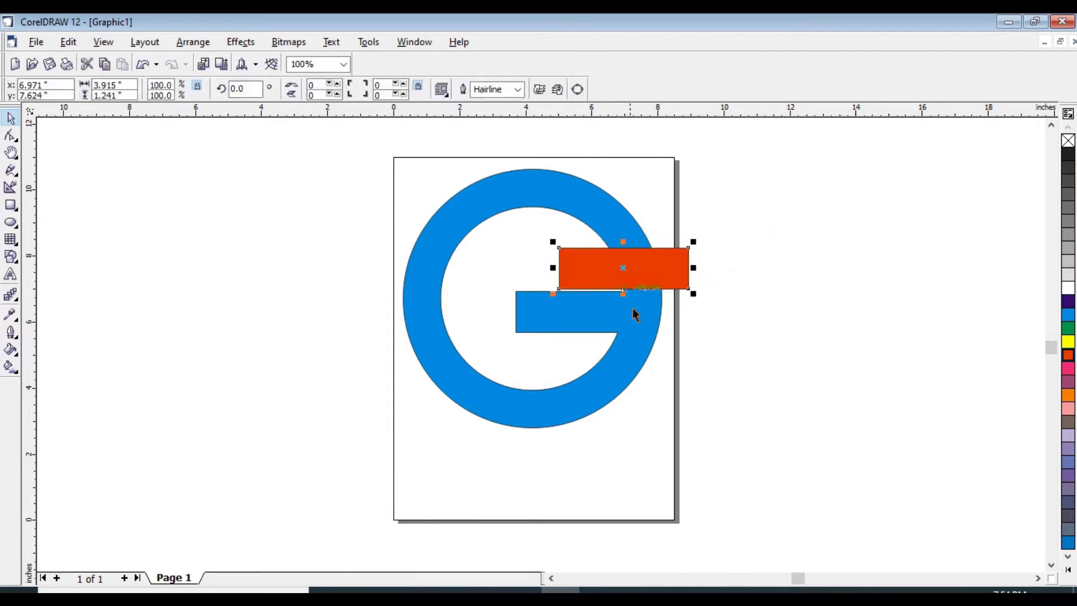
scroll(632, 310, "up", 1)
scroll(628, 288, "down", 1)
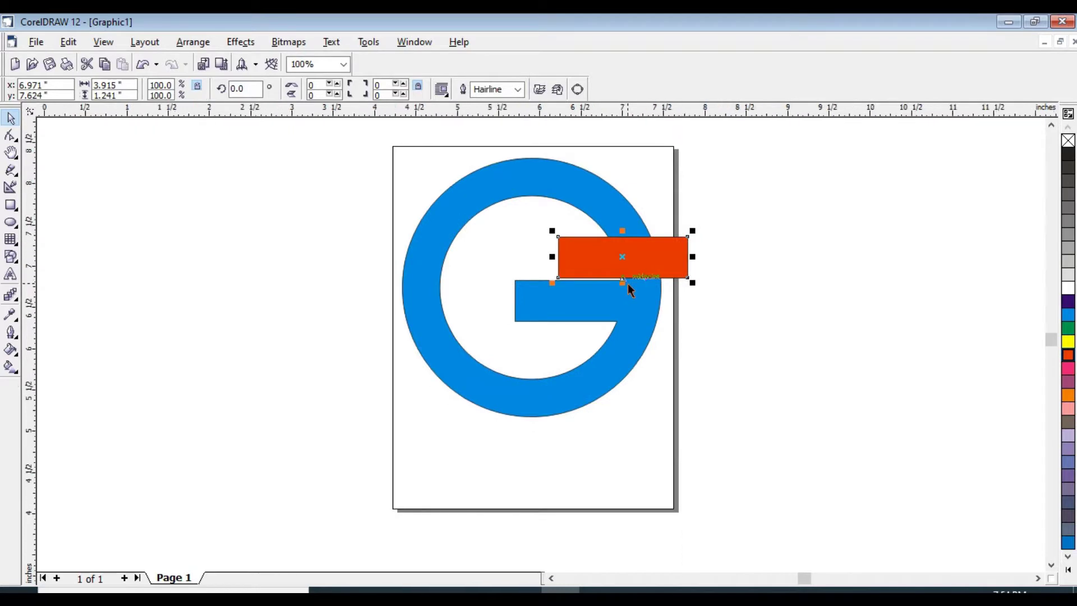
scroll(628, 285, "up", 4)
left_click_drag(652, 198, 656, 205)
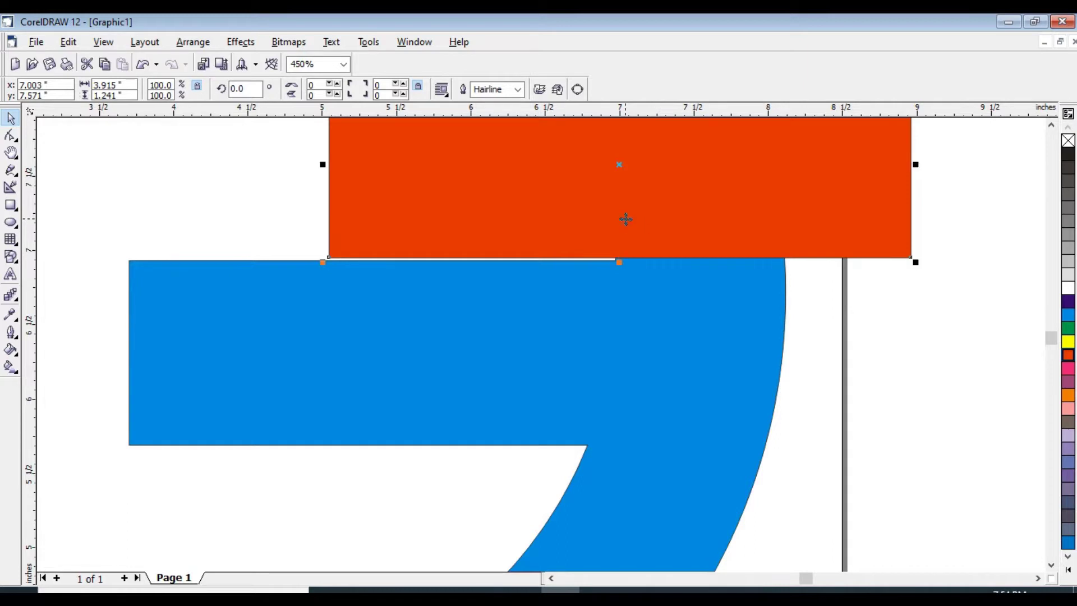
left_click_drag(626, 219, 625, 221)
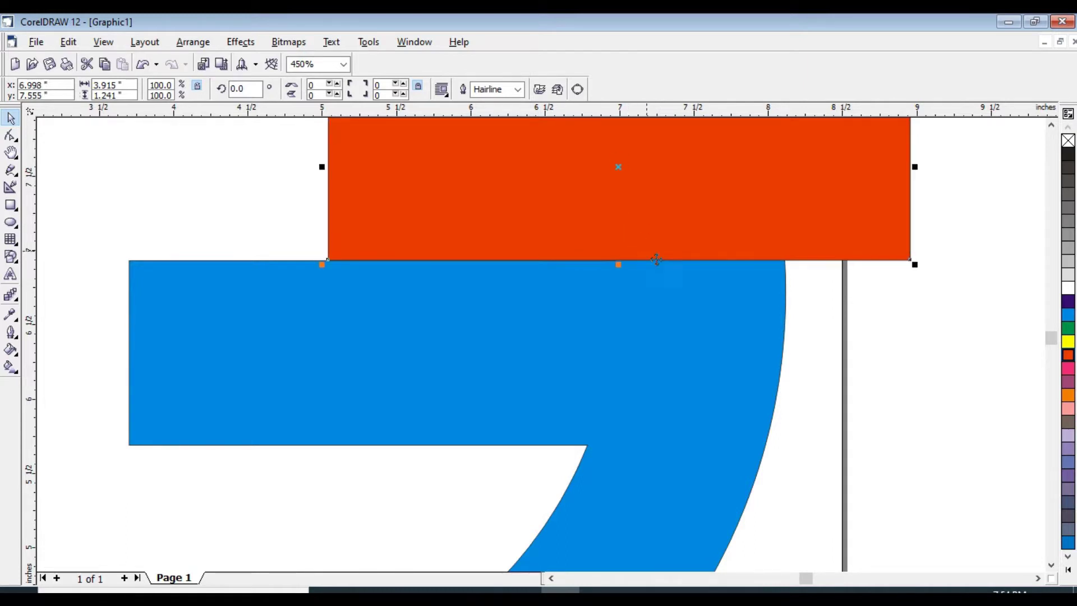
Step: Subtract the red rectangle from the blue shape to cut the G's opening above the crossbar
left_click(720, 493, "shift")
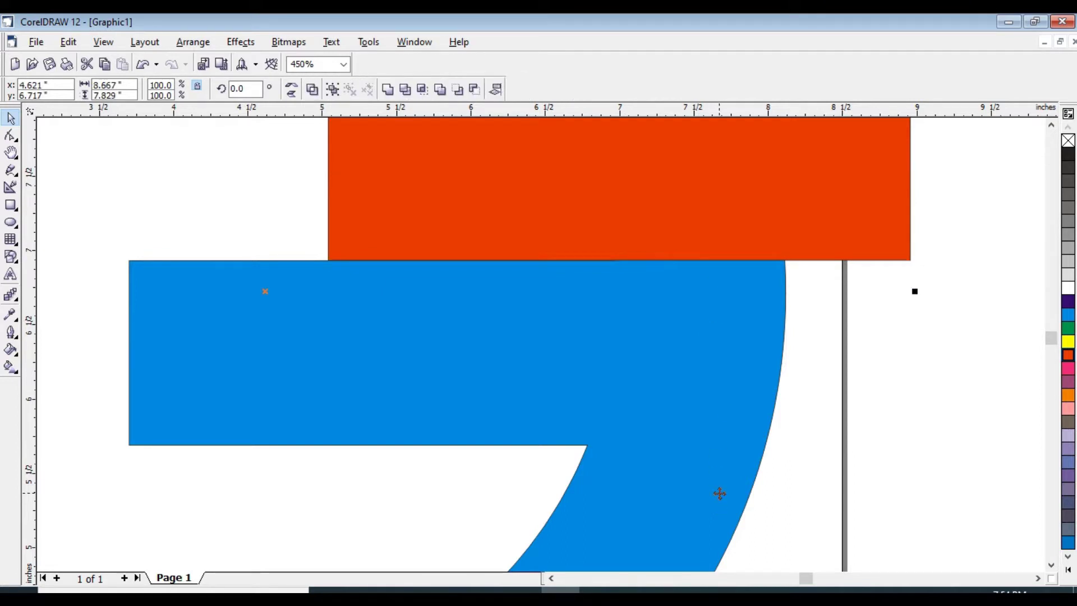
left_click(475, 89)
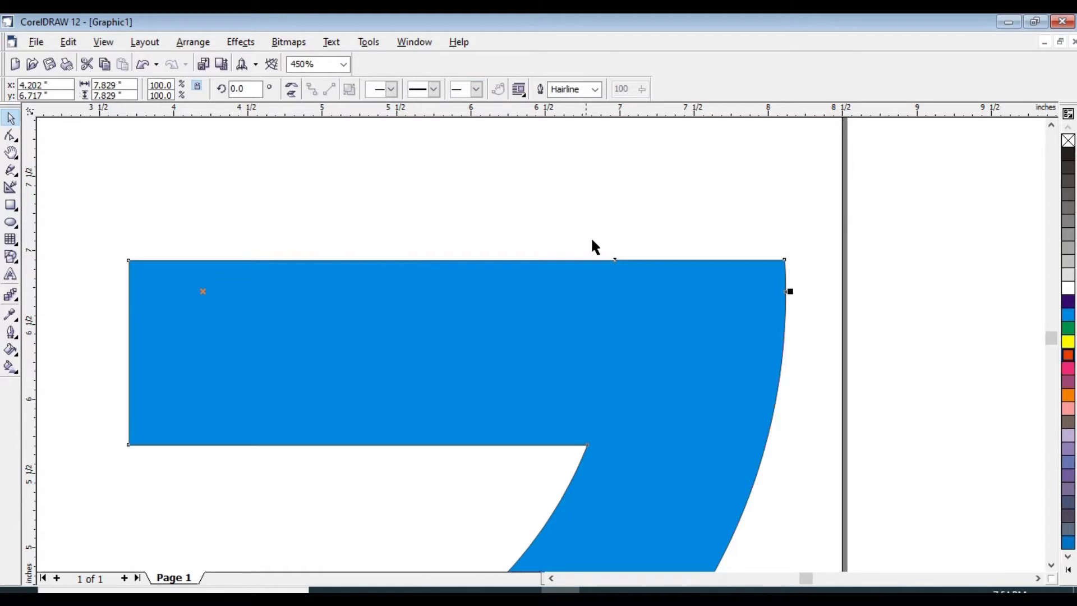
scroll(604, 255, "down", 5)
scroll(603, 254, "up", 1)
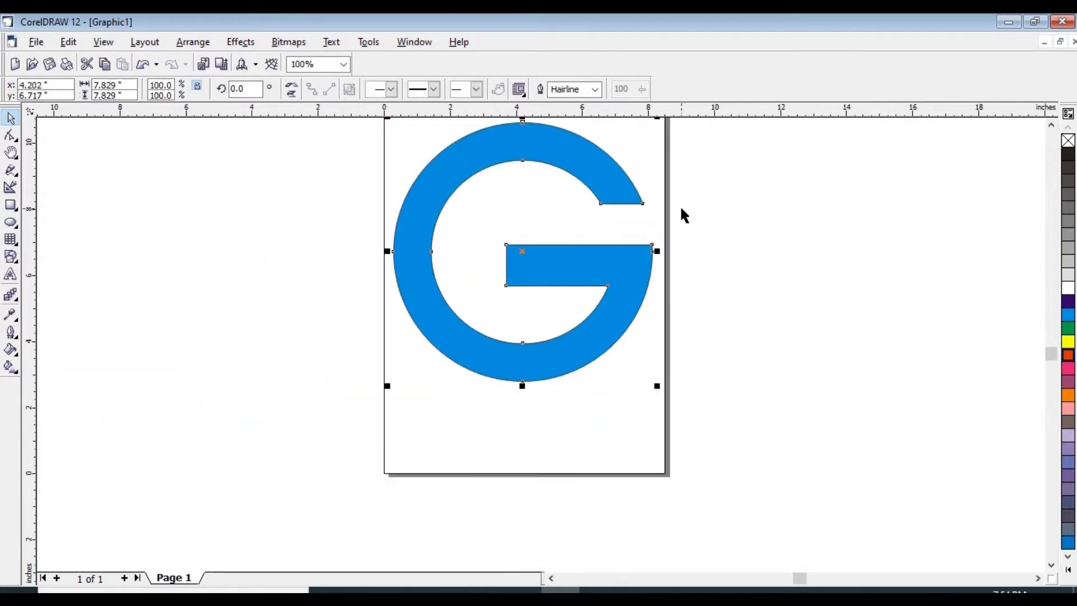
scroll(680, 204, "up", 2)
left_click(841, 247)
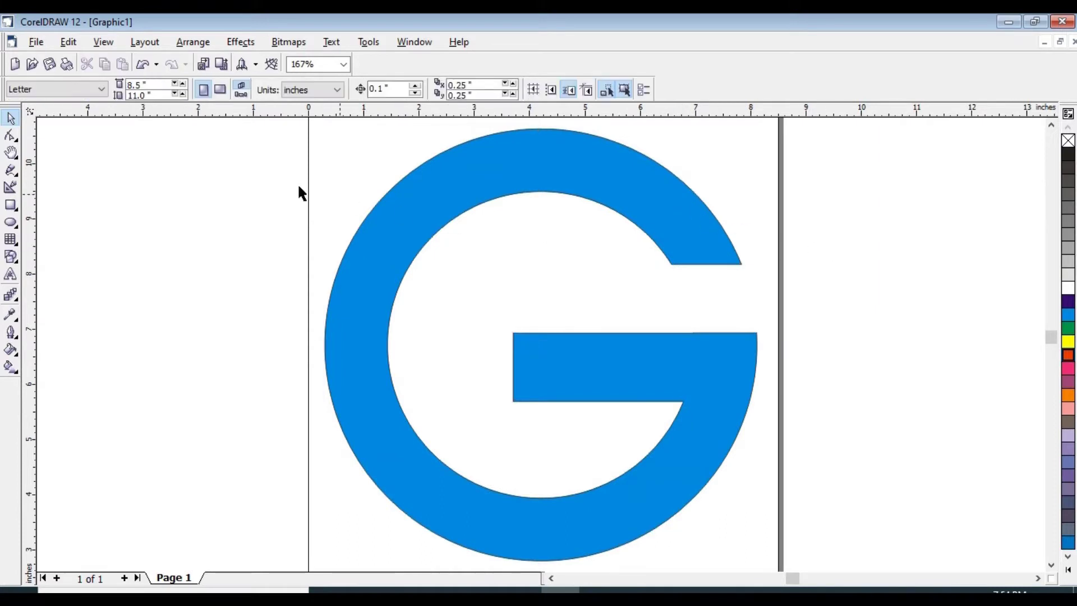
Step: Draw a red rectangle about 2.7 by 0.8 inches beside the page, left of the G
left_click(10, 205)
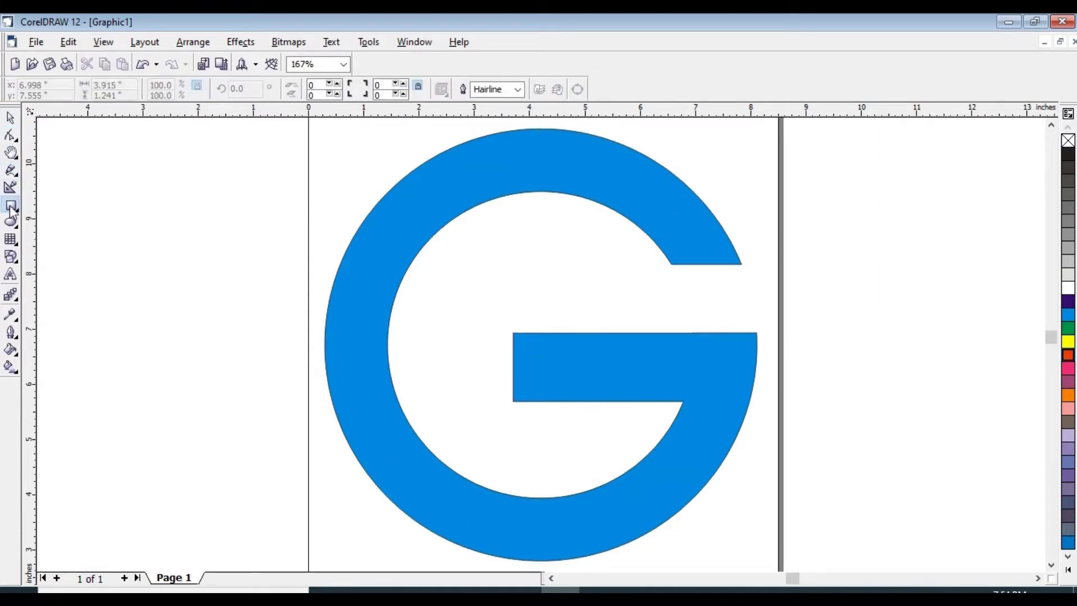
left_click_drag(122, 346, 271, 391)
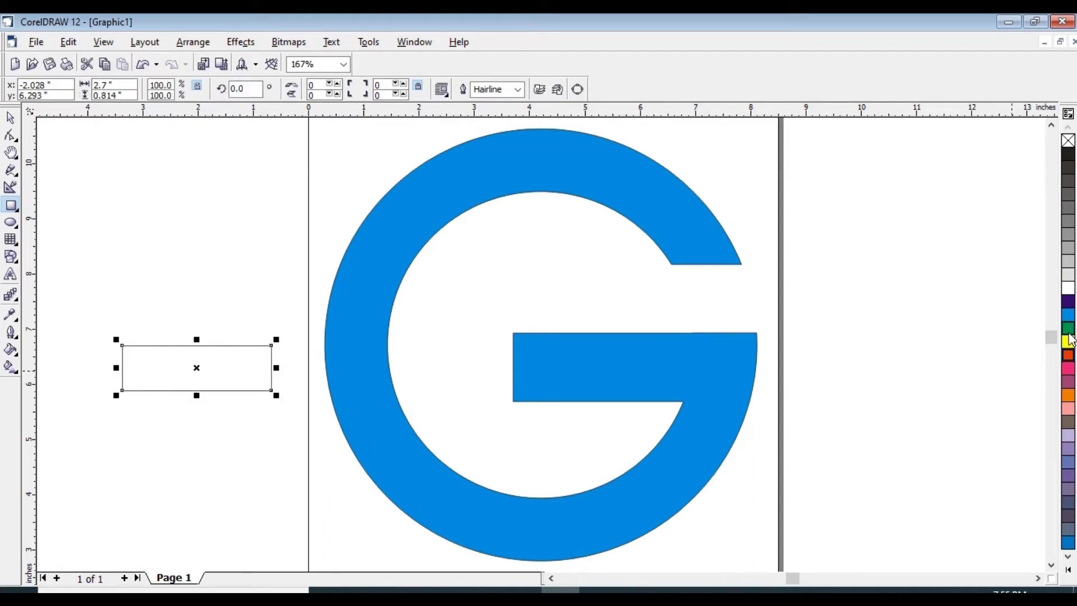
left_click(1068, 314)
left_click(1068, 355)
left_click(10, 118)
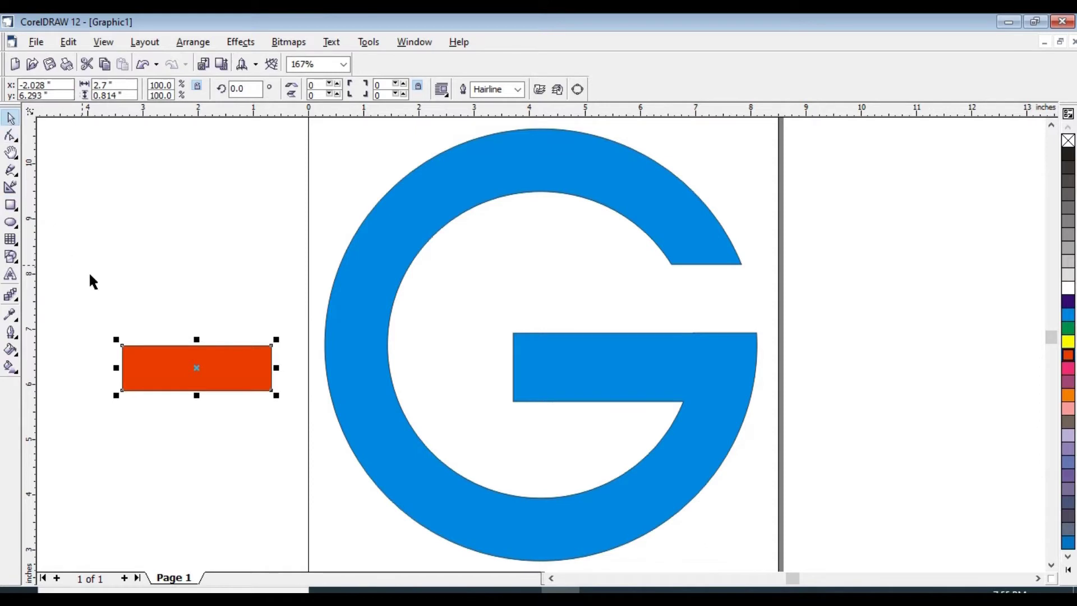
Step: Move the red rectangle over the G's upper arm end and enlarge it to about 2.9 by 1.2 inches
left_click_drag(159, 365, 642, 218)
mouse_move(641, 218)
left_mouse_down()
mouse_move(632, 220)
mouse_move(644, 218)
left_mouse_up()
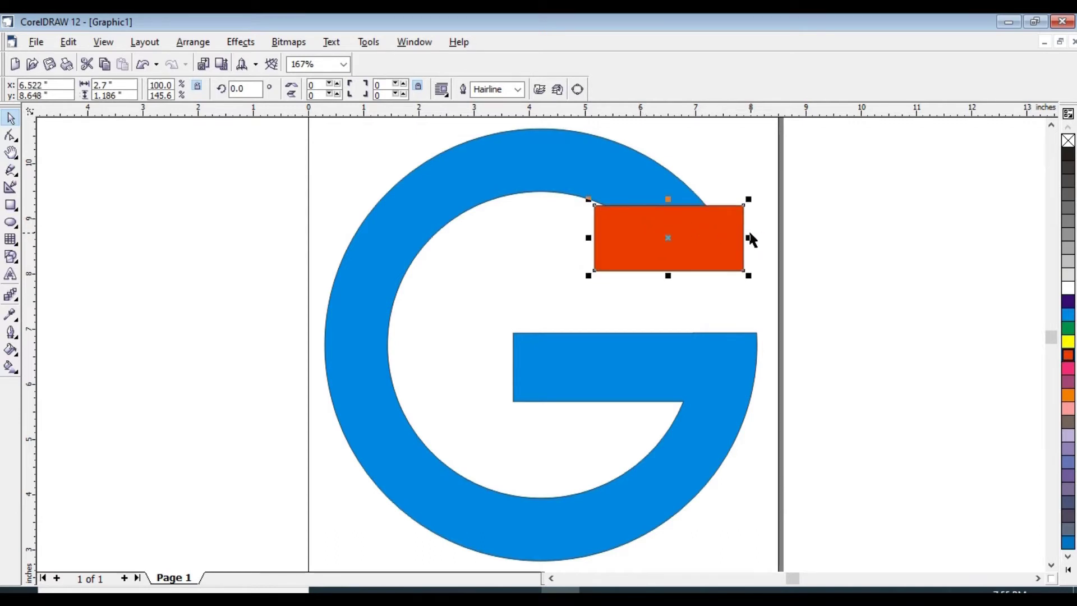
left_click_drag(749, 238, 759, 237)
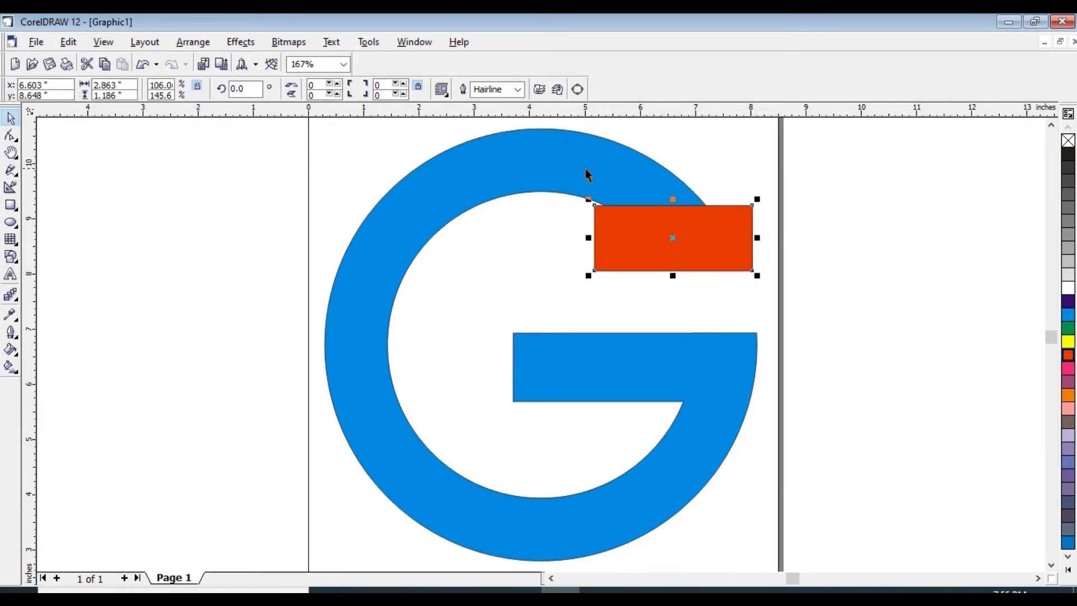
Step: Subtract the red rectangle from the G to shorten its upper arm
left_click(543, 168)
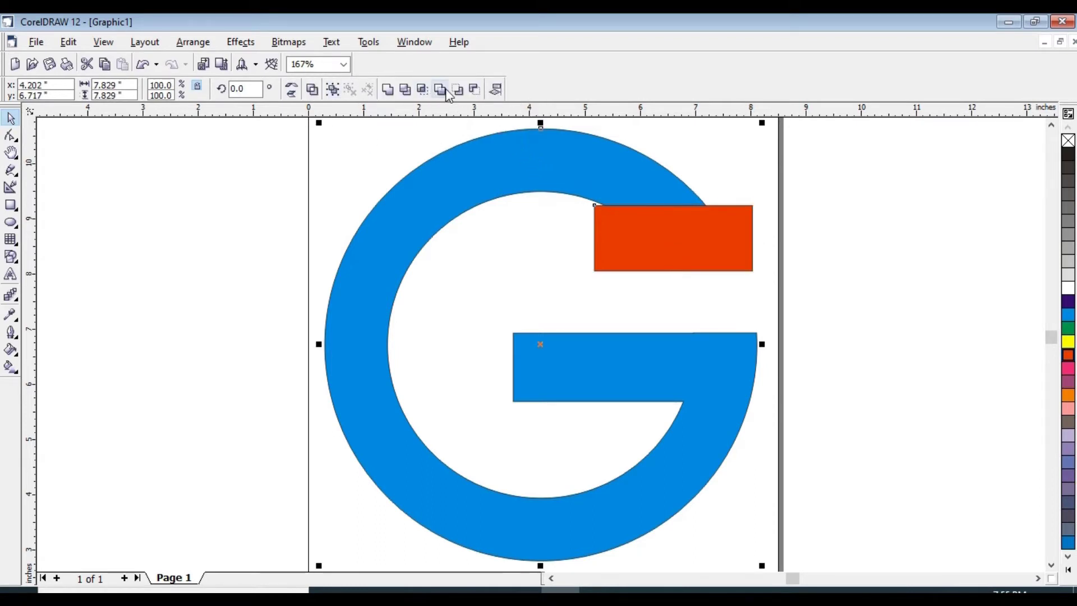
left_click(474, 91)
left_click(854, 280)
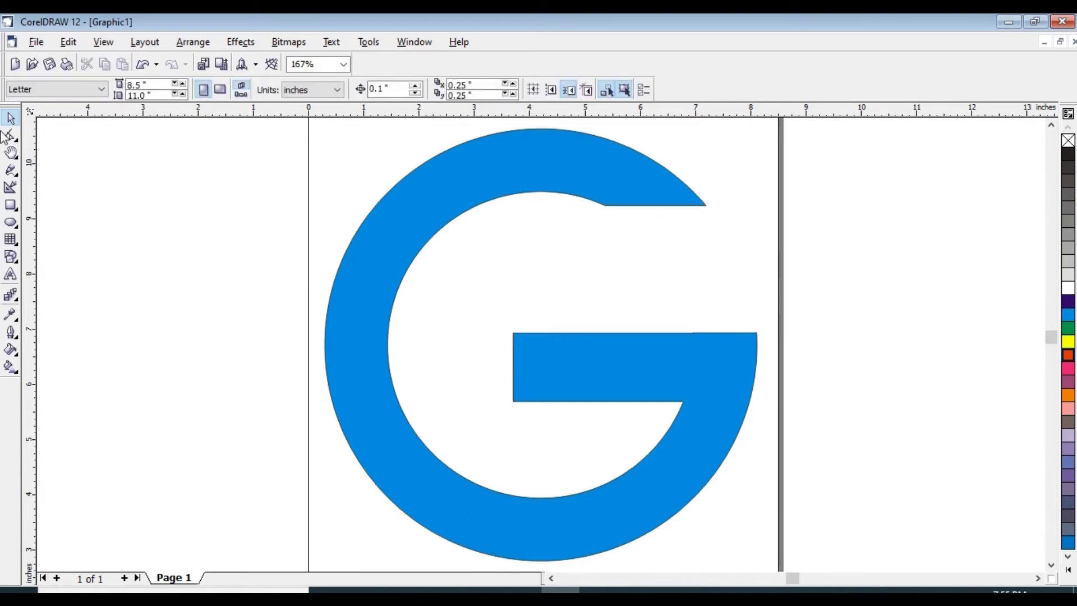
Step: Draw another red rectangle, about 2.3 by 0.7 inches, beside the page left of the G
left_click(10, 204)
mouse_move(109, 298)
left_mouse_down()
mouse_move(217, 373)
mouse_move(236, 338)
left_mouse_up()
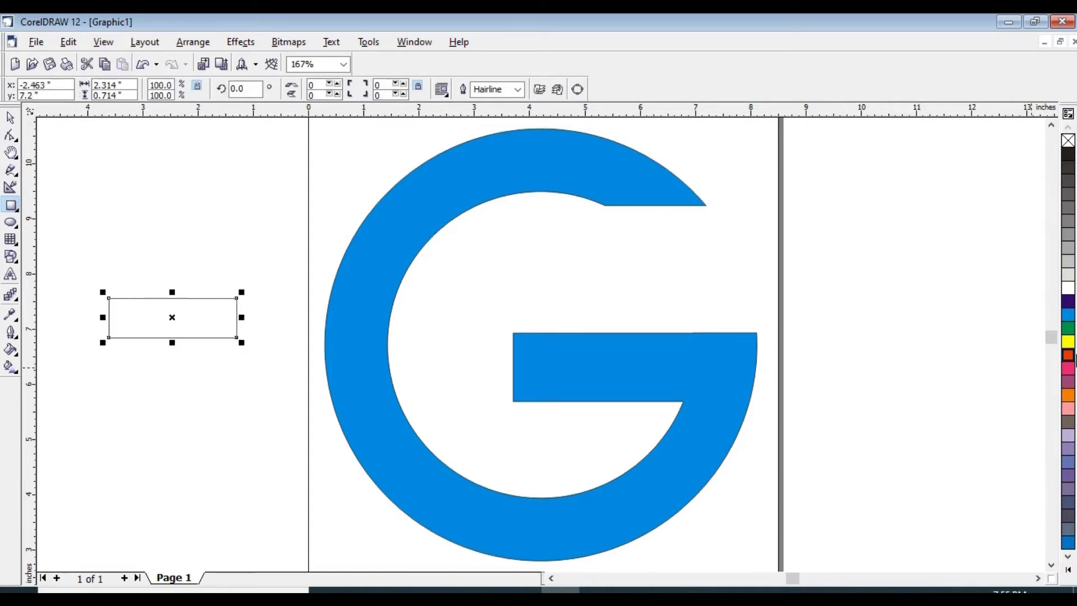
left_click(1068, 355)
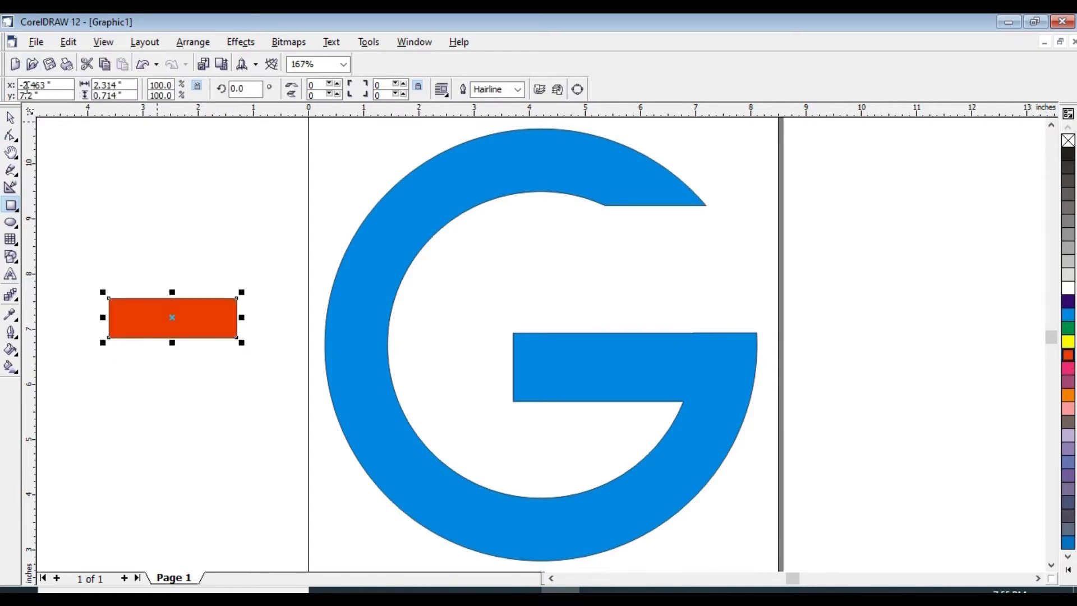
Step: Rotate the red rectangle by about 32.6 degrees and place it diagonally across the end of the G's upper arm
left_click(10, 118)
left_click_drag(236, 326, 676, 281)
left_click(677, 281)
left_click_drag(559, 299, 583, 332)
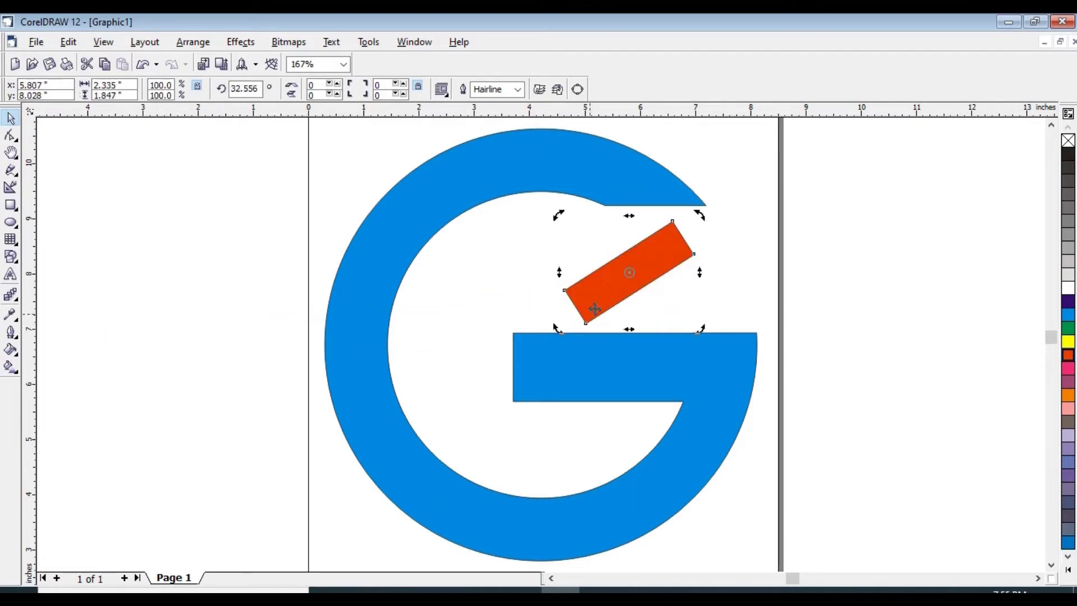
left_click(768, 297)
left_click_drag(623, 280, 640, 209)
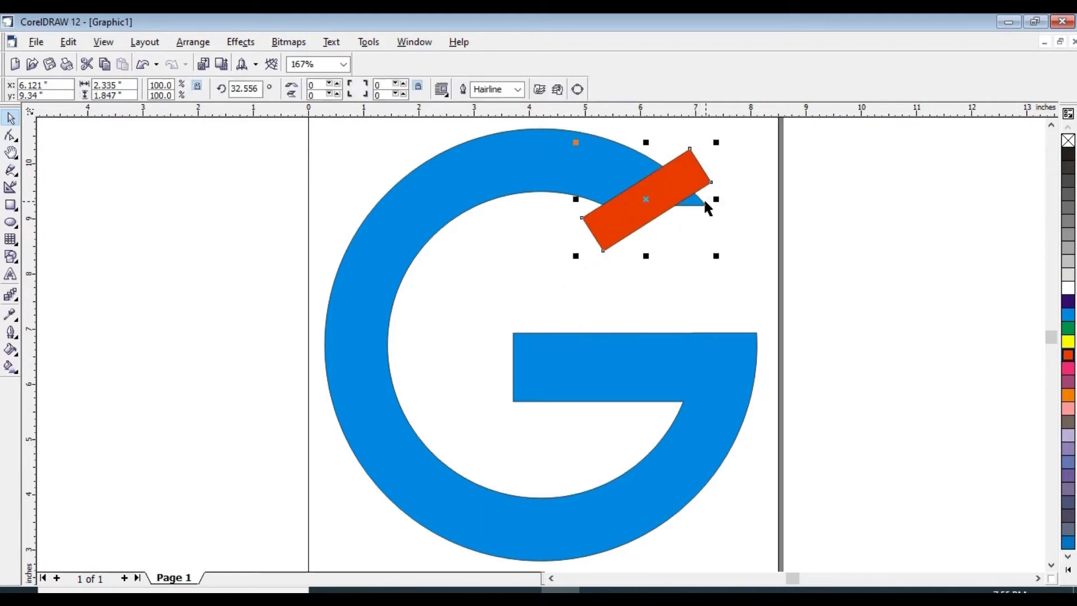
Step: Shift the tilted red rectangle further over the upper arm's tip and widen it to about 3.2 inches
left_click_drag(677, 191, 695, 196)
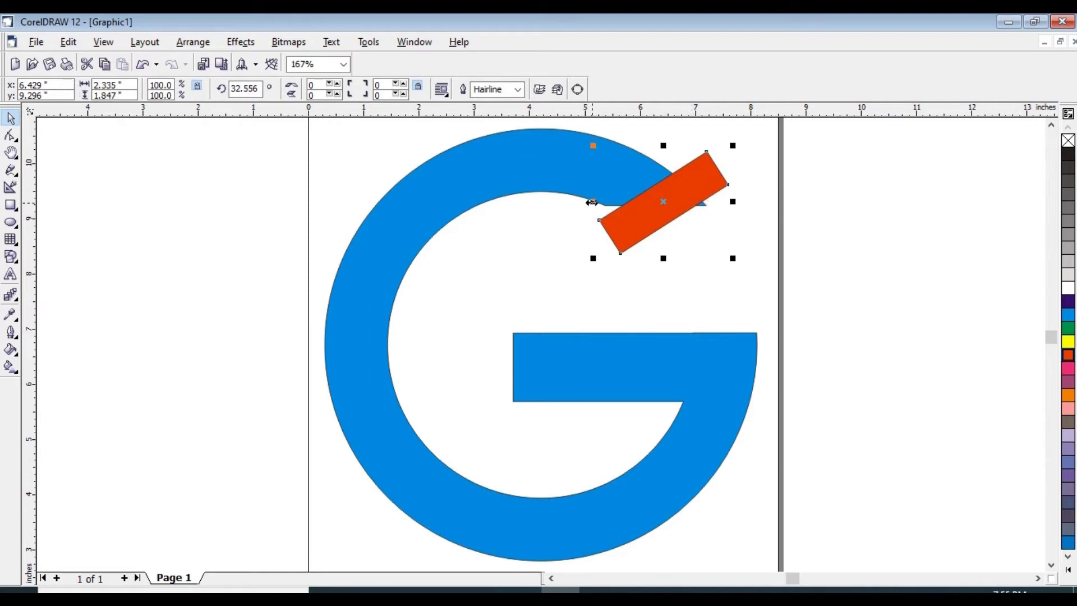
left_click_drag(593, 201, 571, 202)
left_click_drag(732, 202, 755, 228)
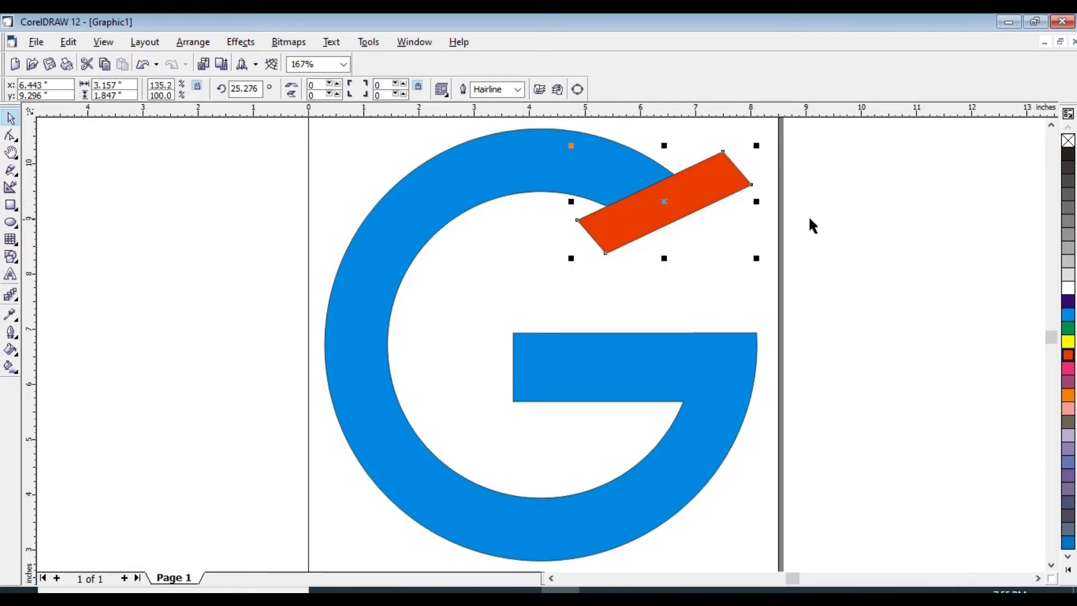
Step: Subtract the tilted red rectangle from the G to give its upper arm an angled end
key("Tab")
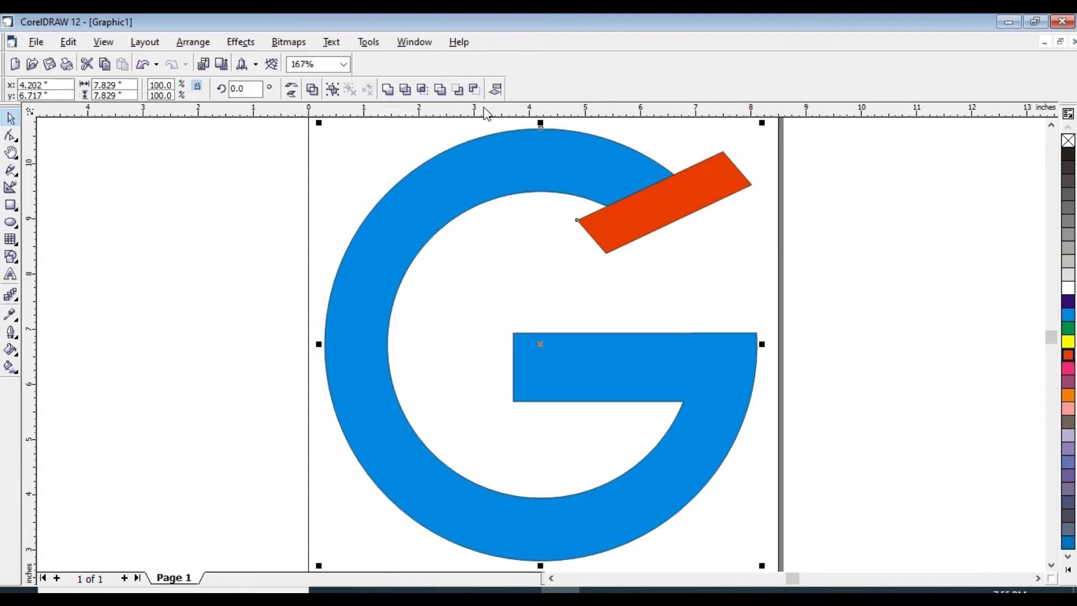
left_click(474, 88)
left_click(762, 210)
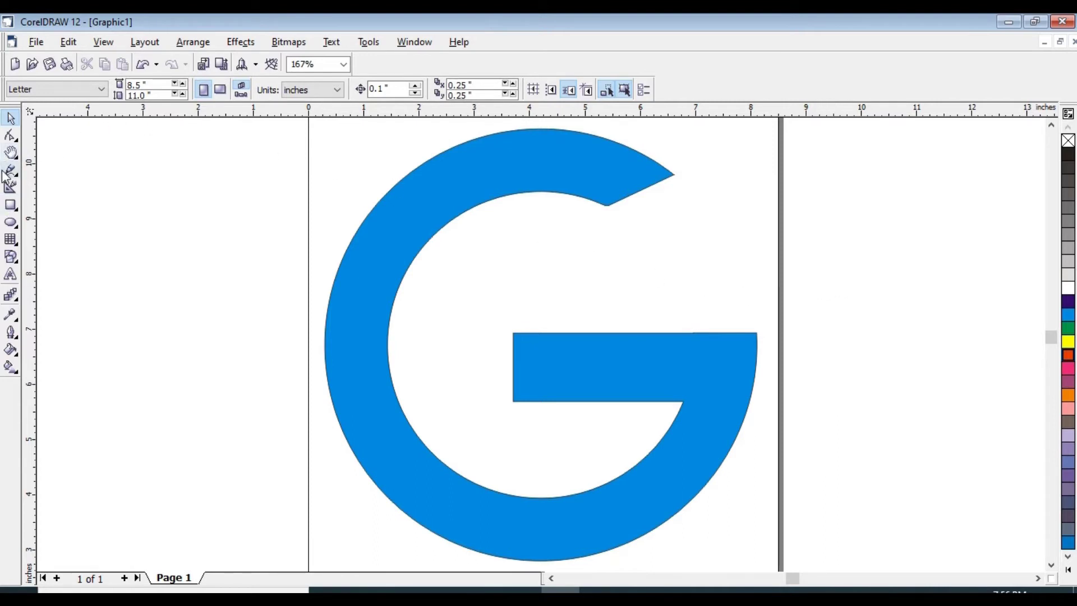
Step: Cut the G into four pieces with the Knife tool, slicing across its ring at the upper left, lower left and bottom
left_click(12, 138)
left_click(58, 138)
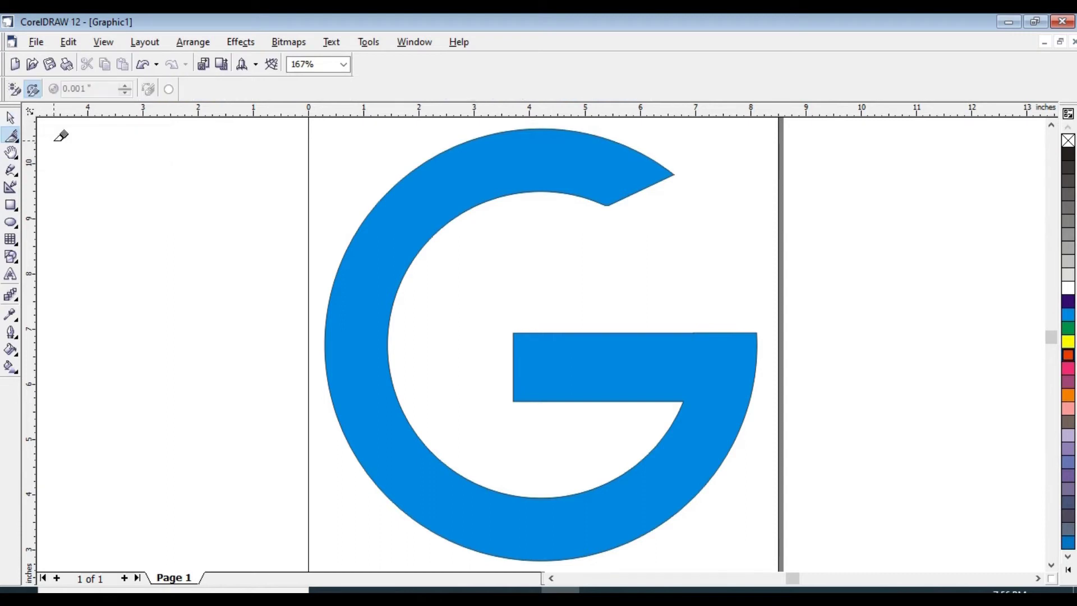
left_click(367, 217)
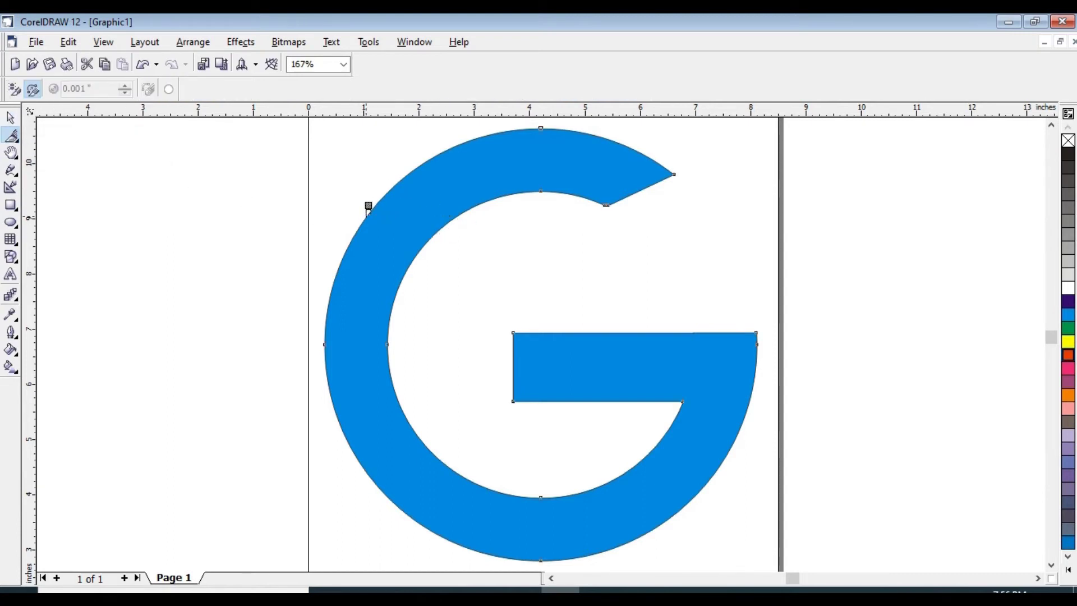
left_click(409, 267)
left_click(388, 361)
left_click(590, 554)
left_click(547, 497)
scroll(582, 544, "down", 2)
left_click(546, 447)
left_click(545, 447)
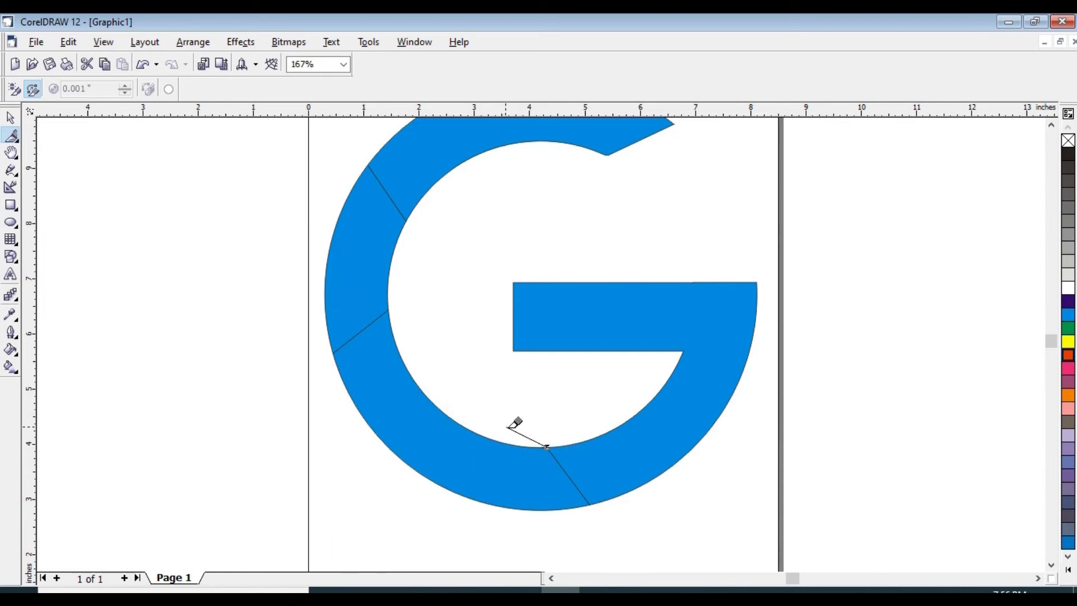
key("space")
key("Escape")
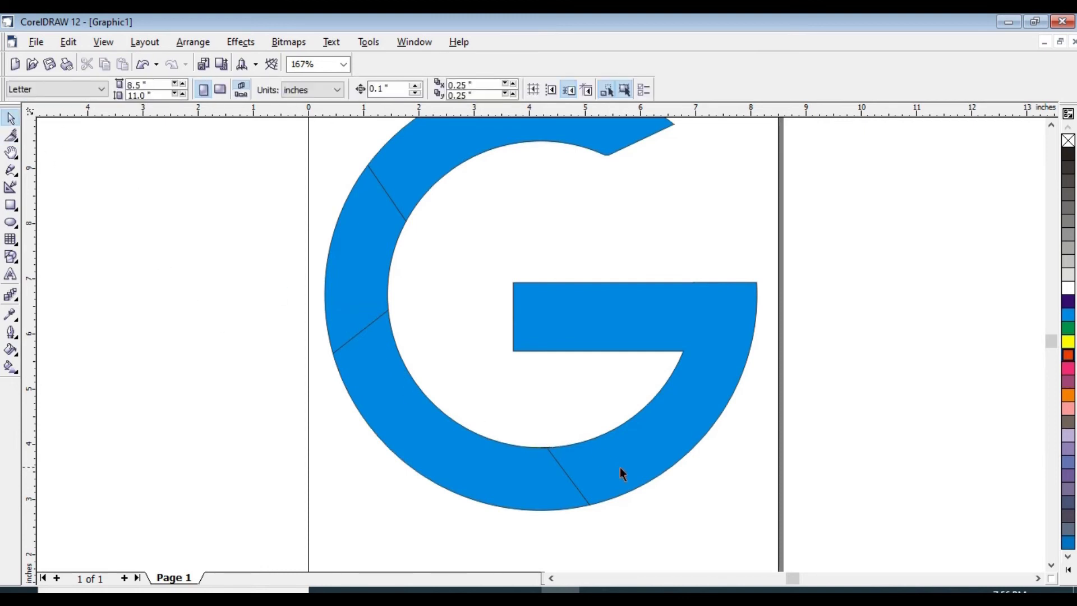
Step: Try pulling the G's right and lower pieces apart and deleting the stray cut fragments between them
left_click_drag(627, 456, 651, 440)
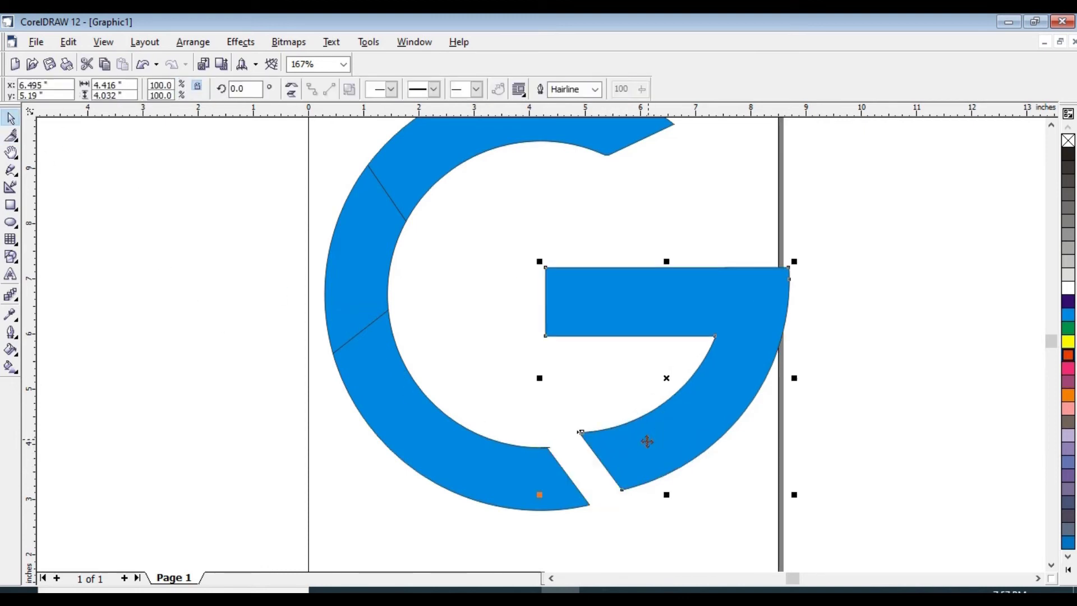
left_click_drag(523, 455, 487, 471)
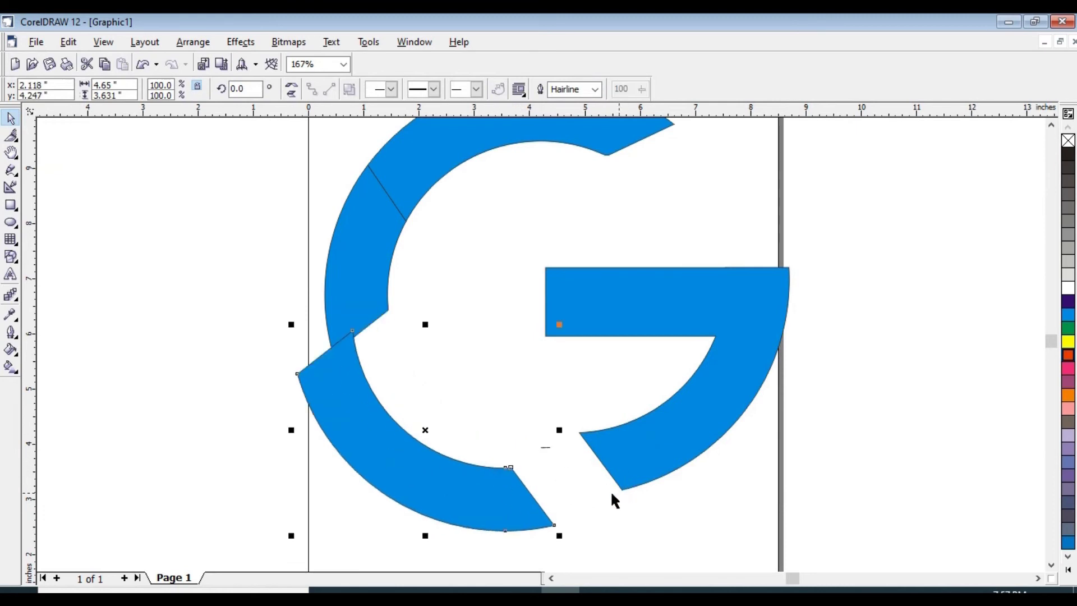
left_click(548, 451)
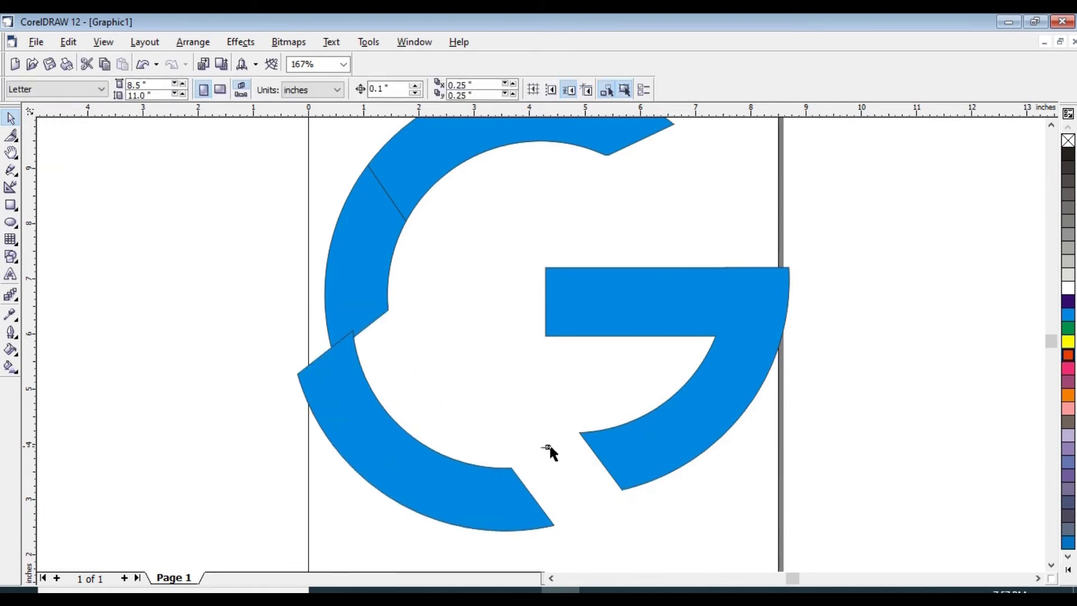
left_click_drag(531, 432, 568, 476)
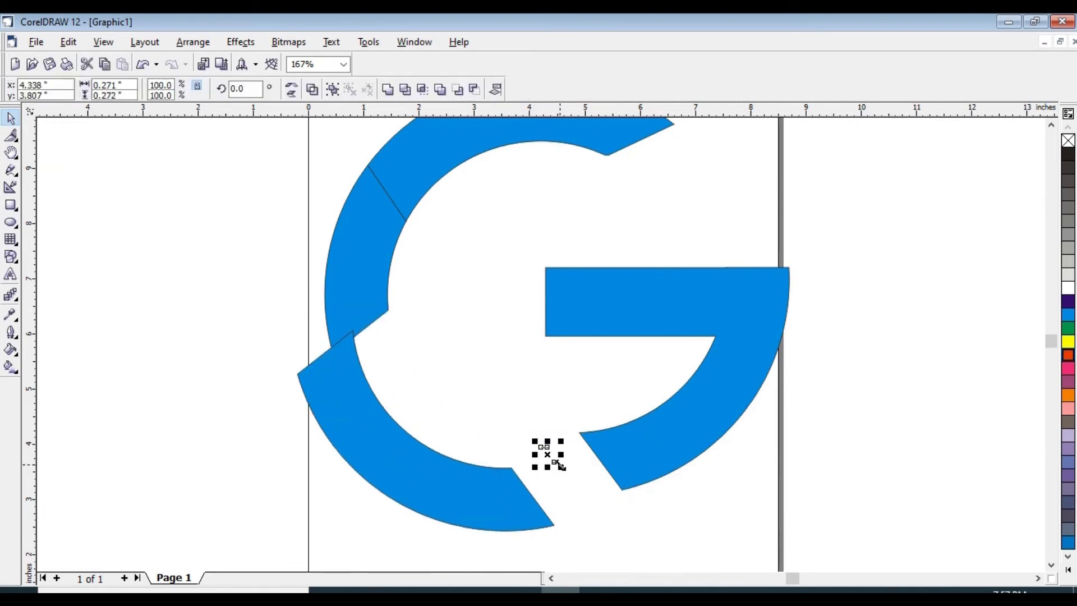
key("Delete")
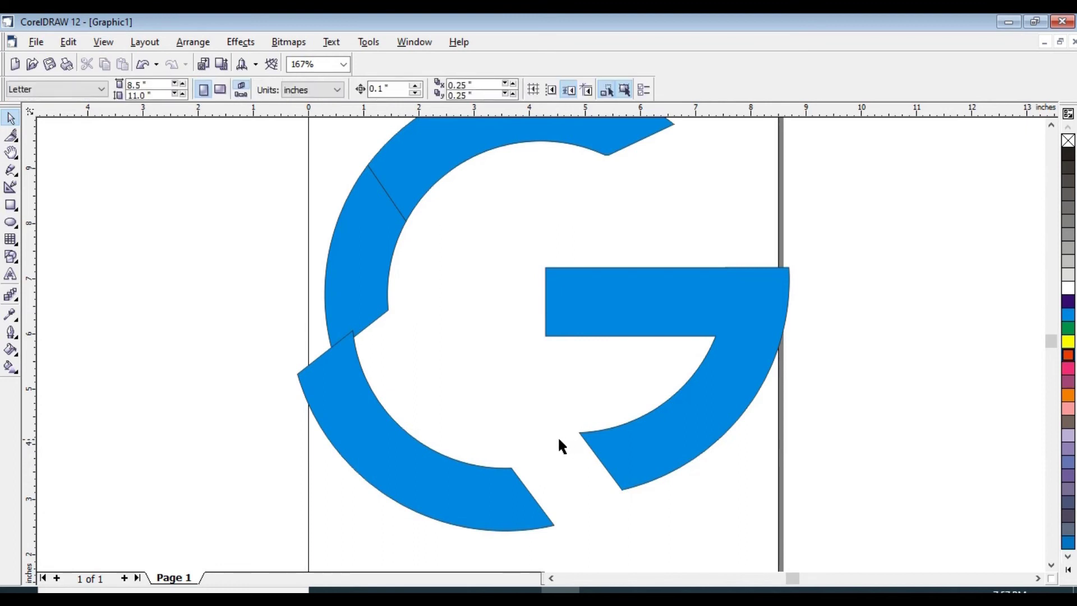
Step: Undo the separation of the G's right and lower pieces and clear the selection
left_click_drag(581, 433, 548, 447)
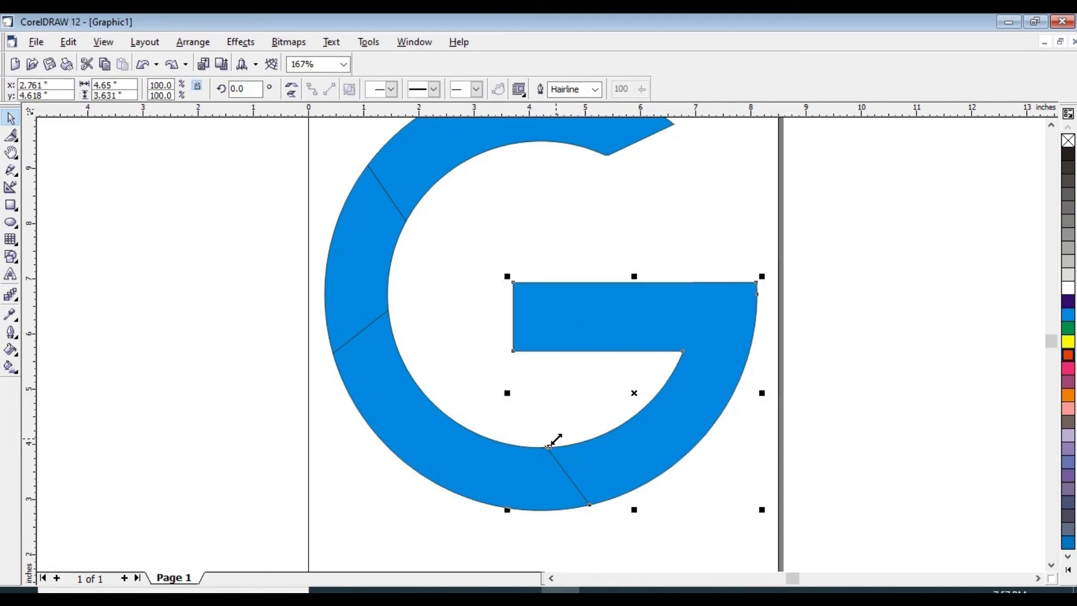
left_click(930, 432)
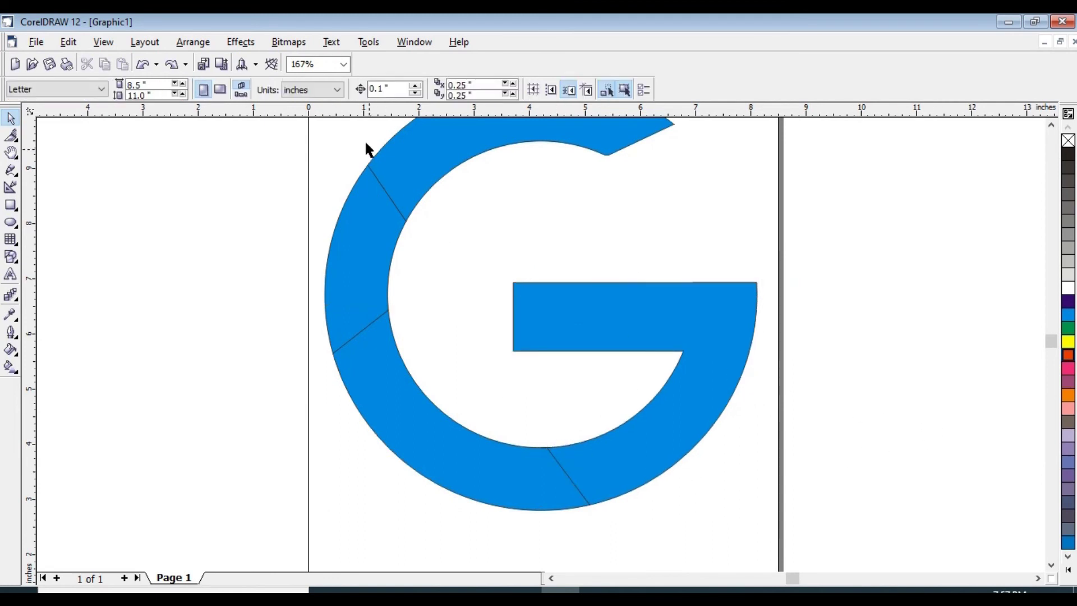
Step: Fill the G's upper arc red, left arc yellow and lower arc green, keep the bar piece blue, and remove the outlines
left_click(409, 169)
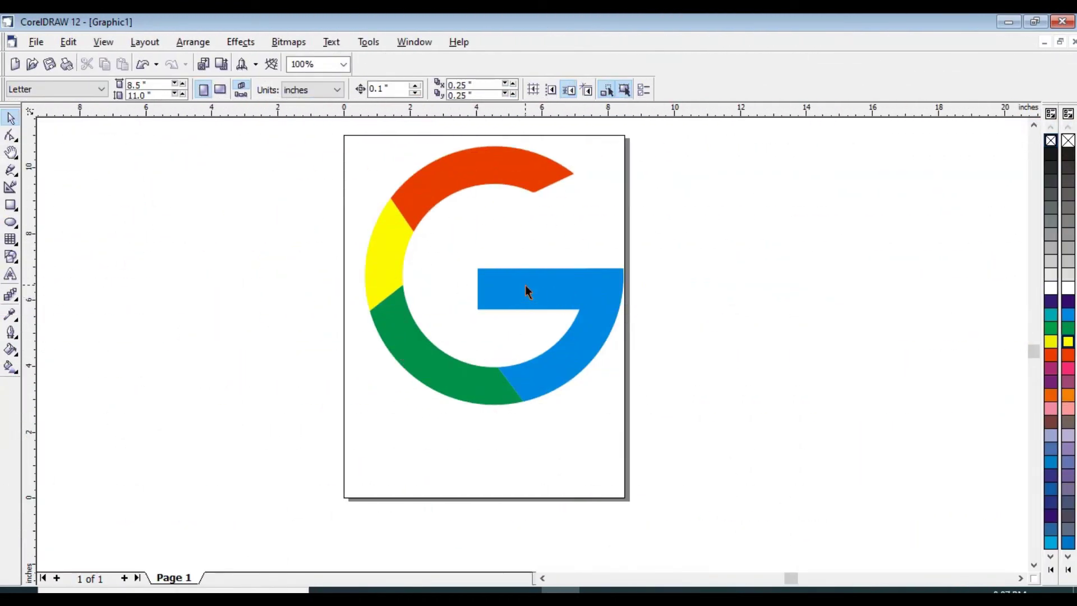
Step: Move the whole coloured G slightly upward on the page, to a vertical position of about 6.79 inches
key("F4")
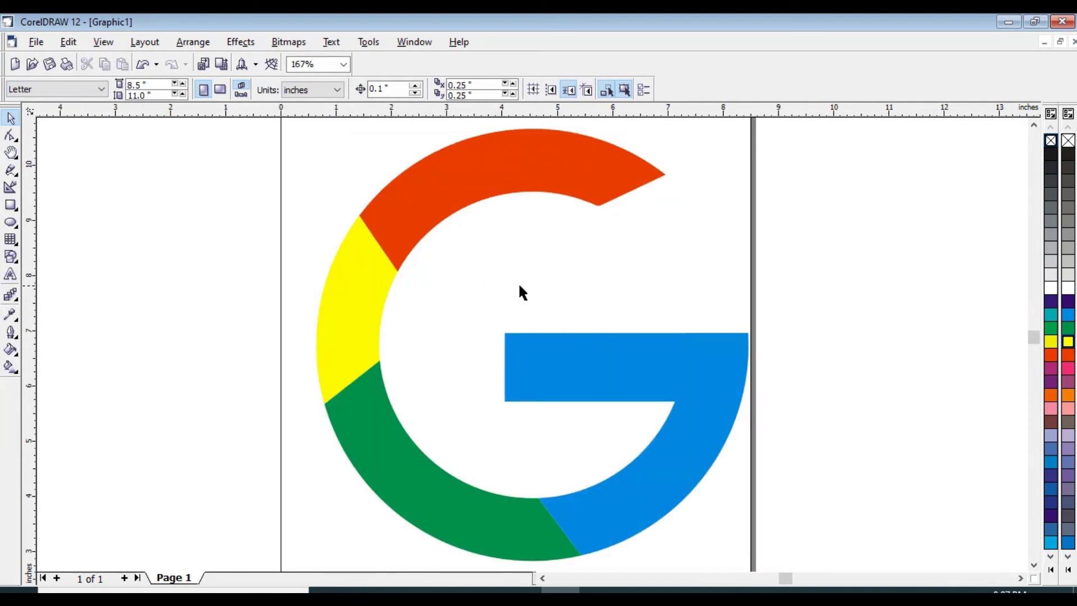
key("ctrl+a")
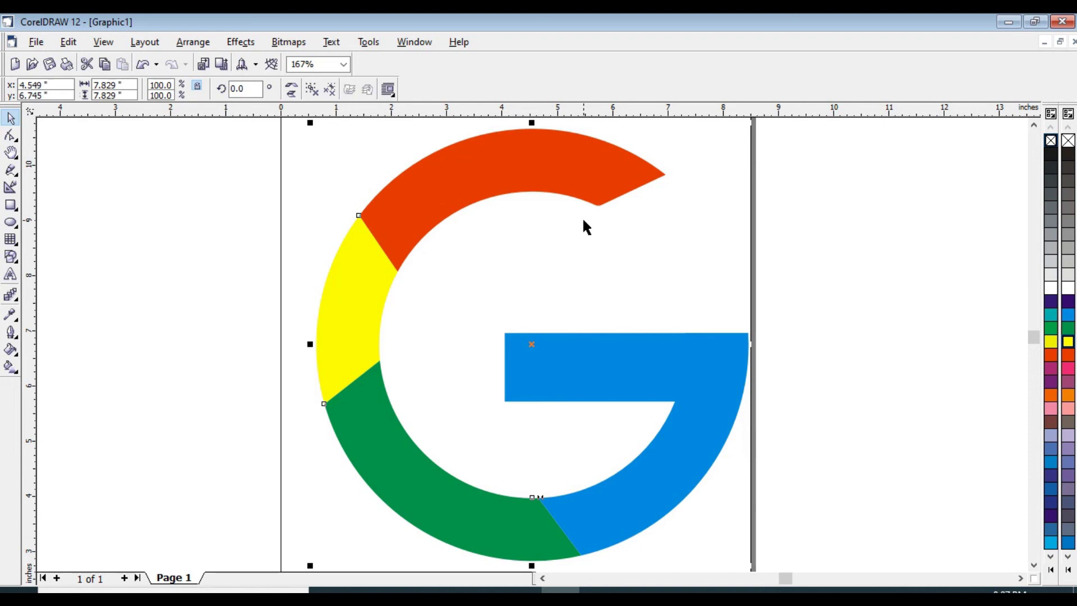
mouse_move(432, 180)
left_mouse_down()
mouse_move(464, 178)
mouse_move(459, 198)
mouse_move(435, 178)
mouse_move(434, 187)
left_mouse_up()
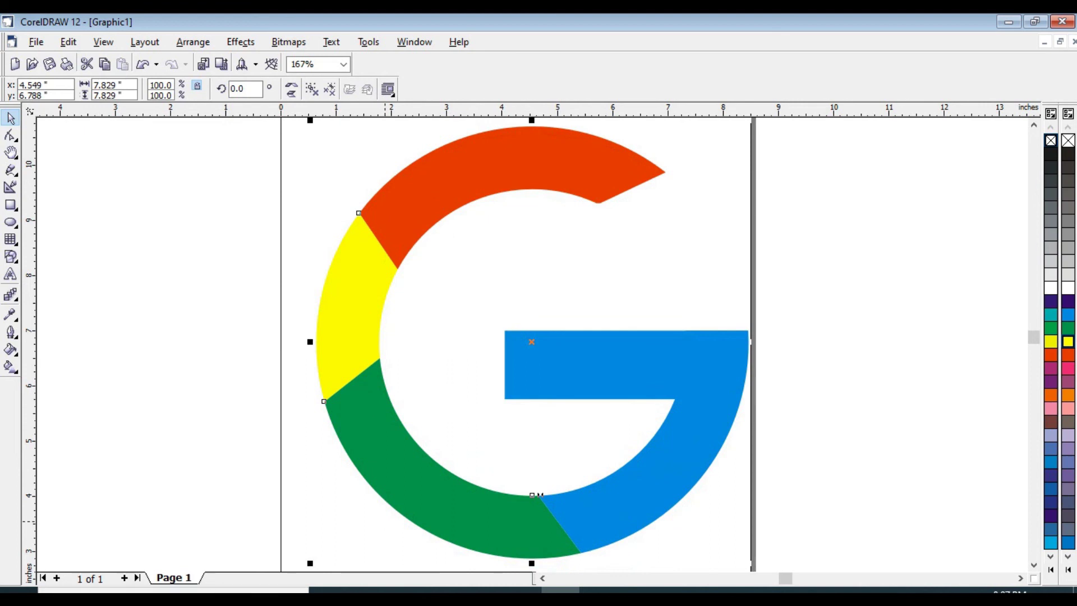